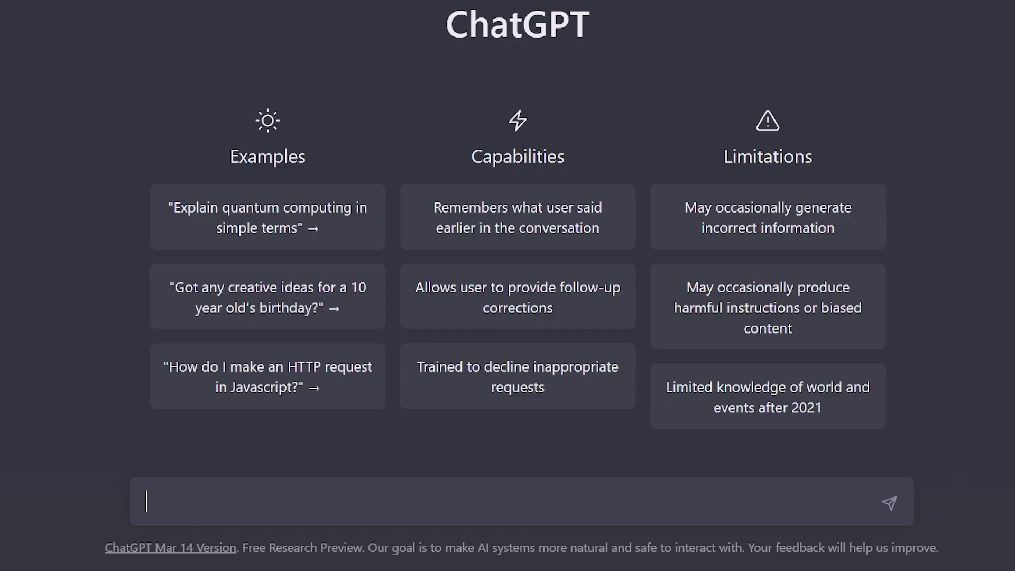
Step: Send ChatGPT the message 'Would you mind if I asked you a question?'
type("Would you min")
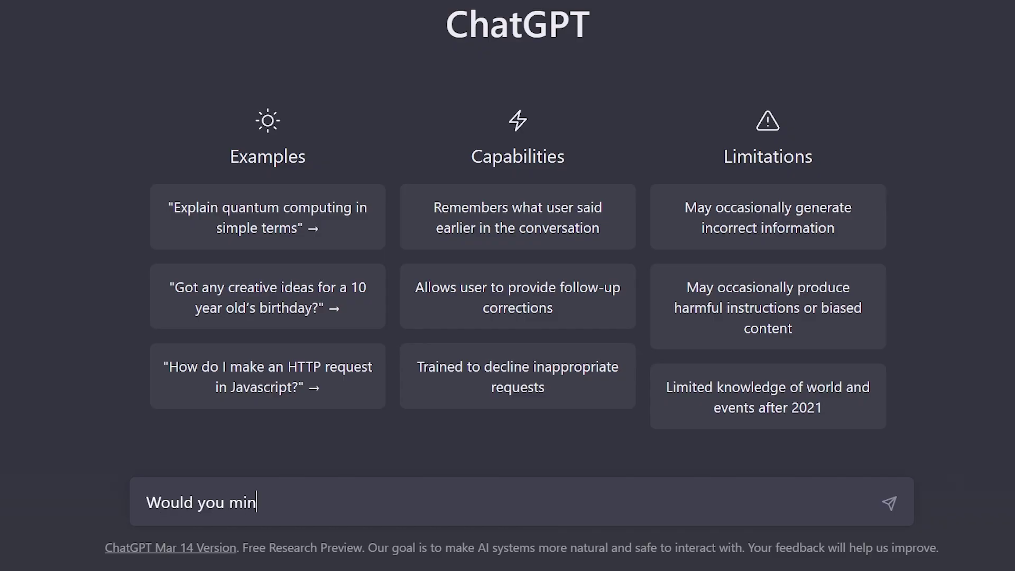
type("d if I asked you a question?")
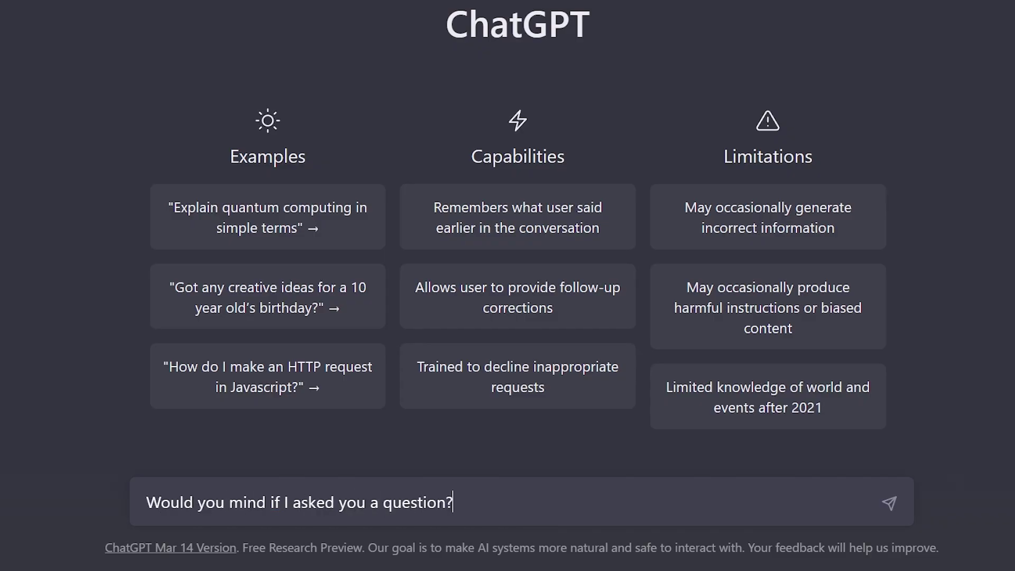
key("Return")
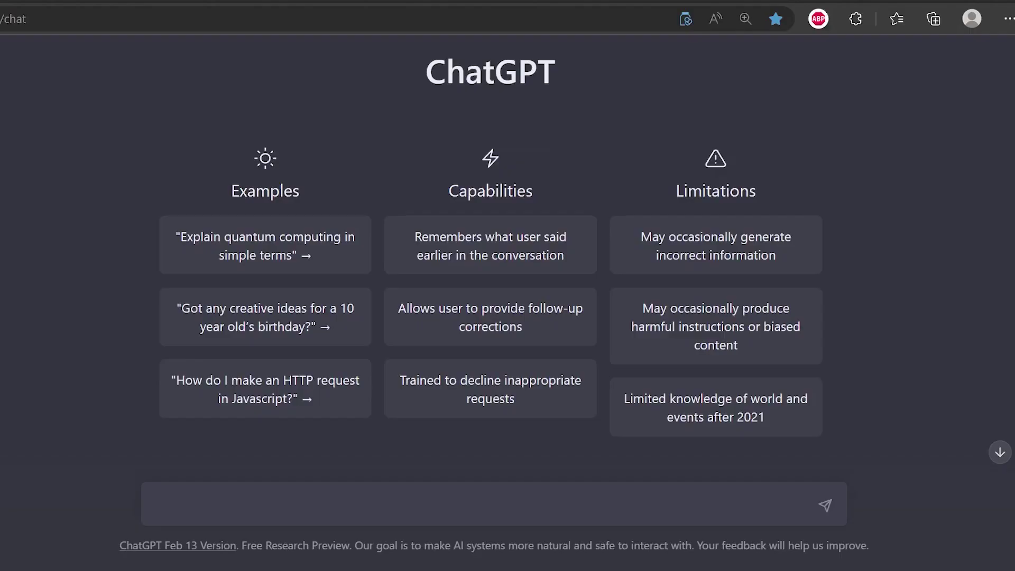
Step: Ask when Russia invaded Ukraine and how gpt-3.5-turbo differs, then highlight the reply denying knowledge of it
type("When did Ru")
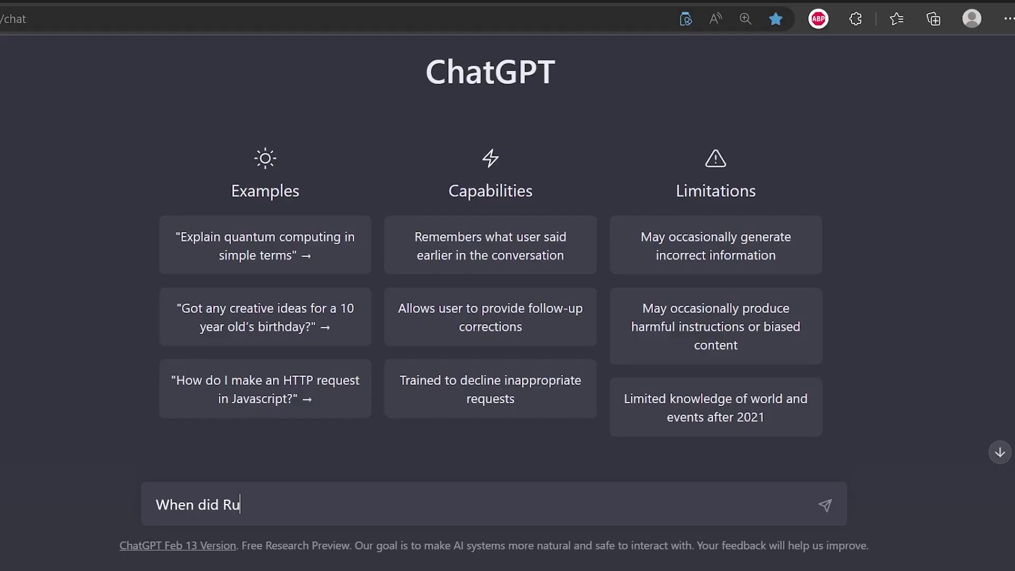
type("ssia invade Ukraine?")
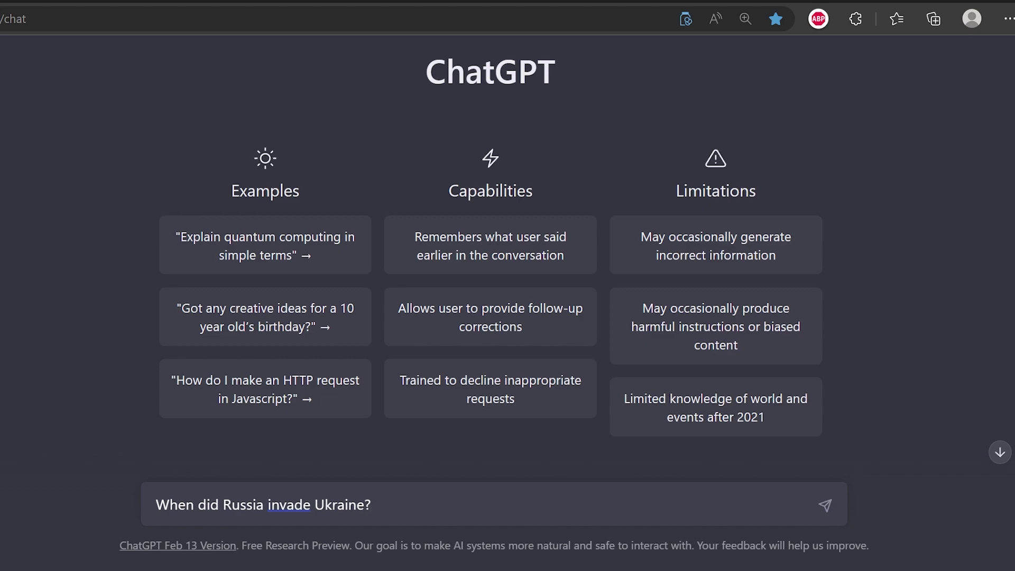
key("Return")
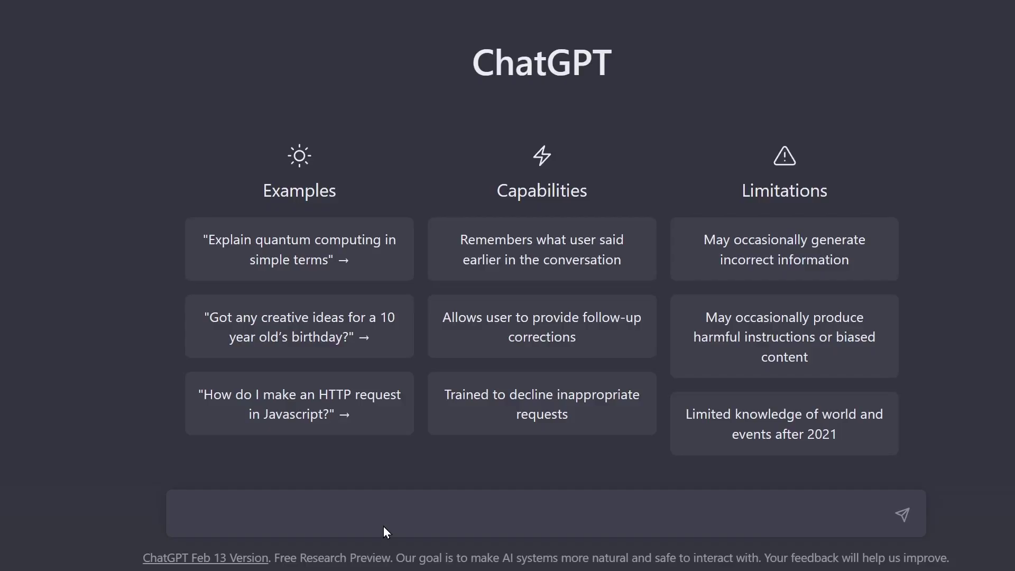
type("How is the gpt-3.5-turbo model different from other models?")
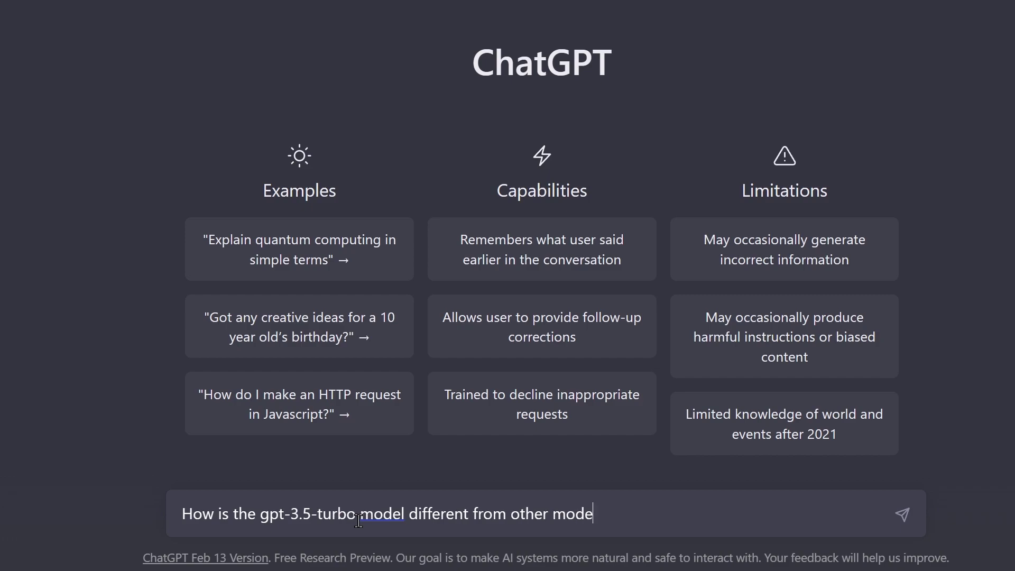
key("Return")
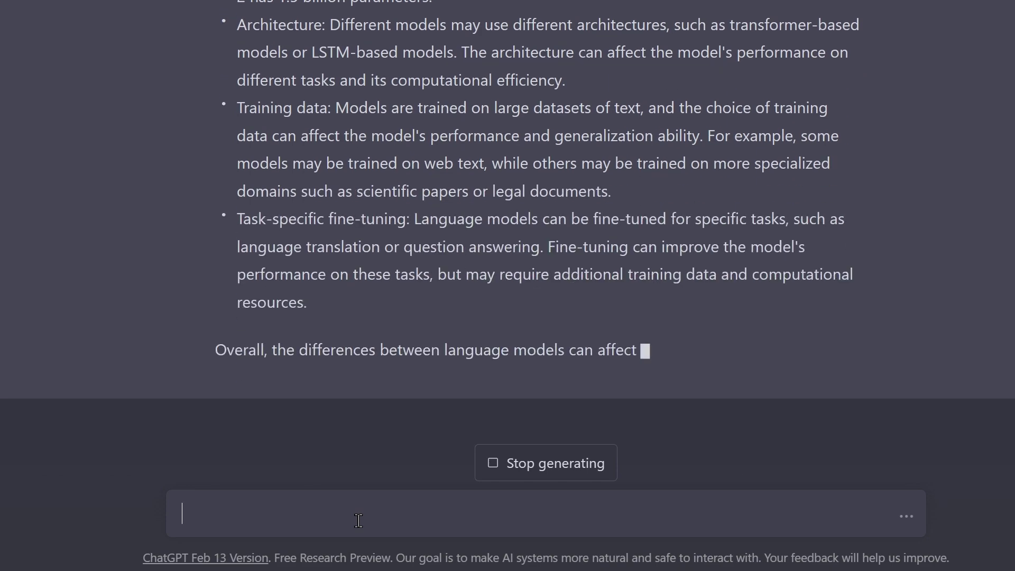
scroll(359, 520, "up", 10)
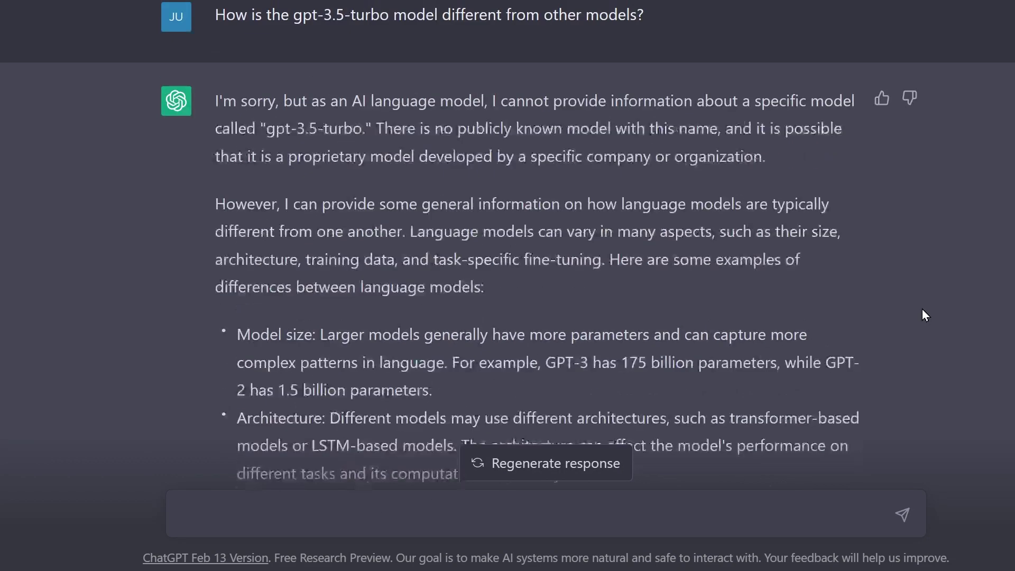
left_click_drag(215, 108, 717, 141)
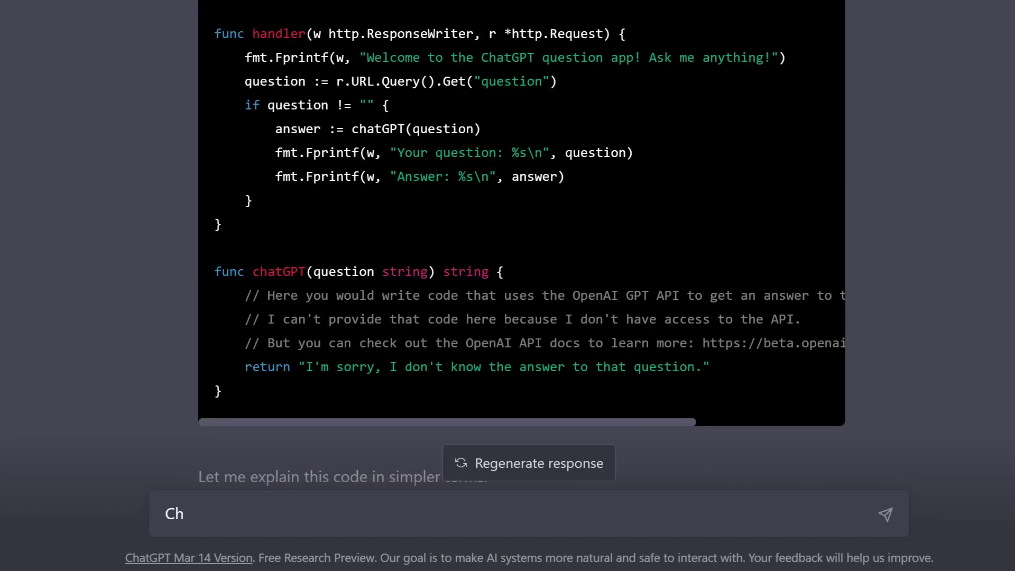
Step: Request an API-calling chatGPT function, then Golang question-app code as master developer and as teacher
type("ange the chatGPT function ")
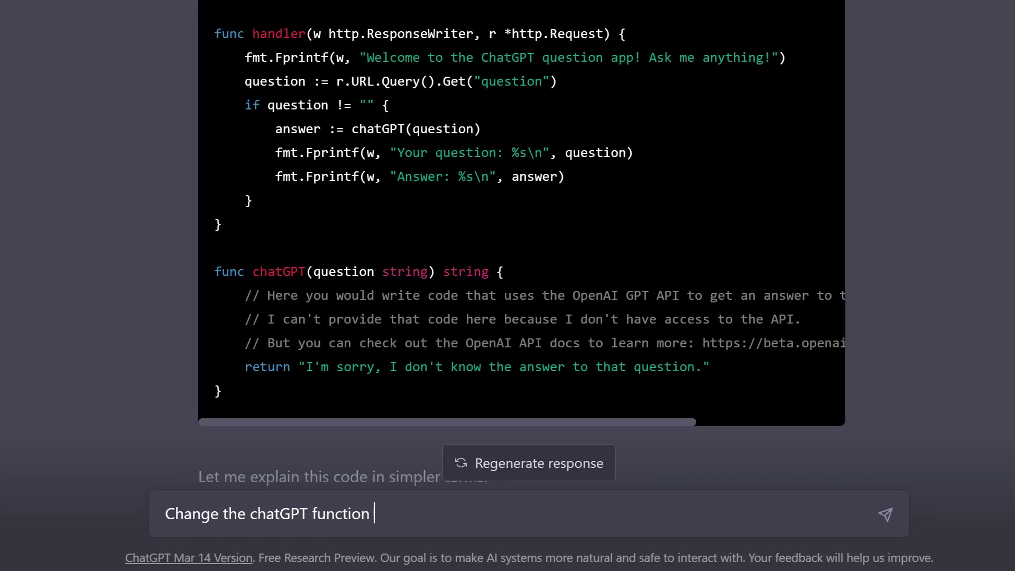
type("to contain code that coul")
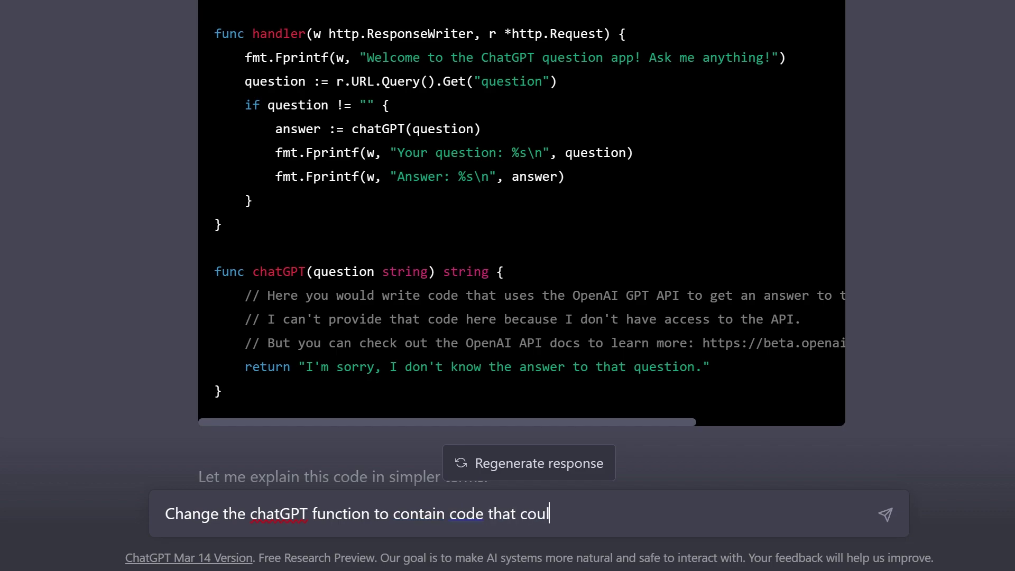
type("d ask ChatGPT a question")
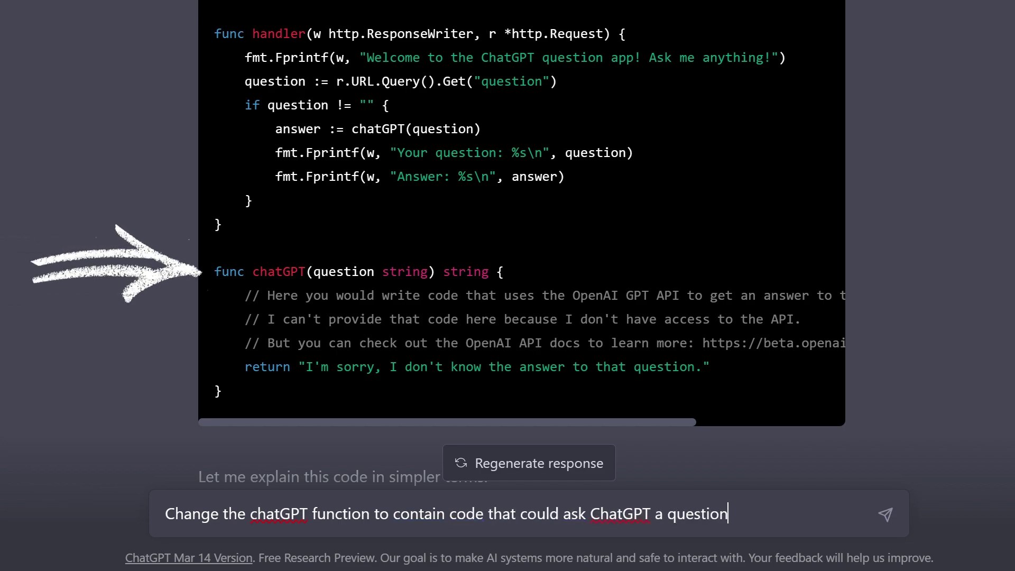
type(" using the API.")
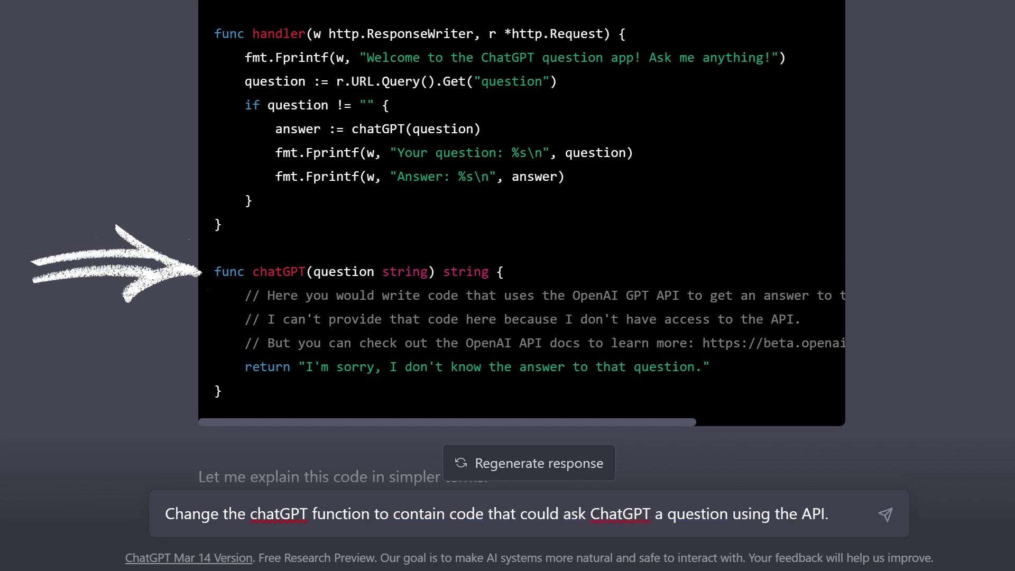
key("Return")
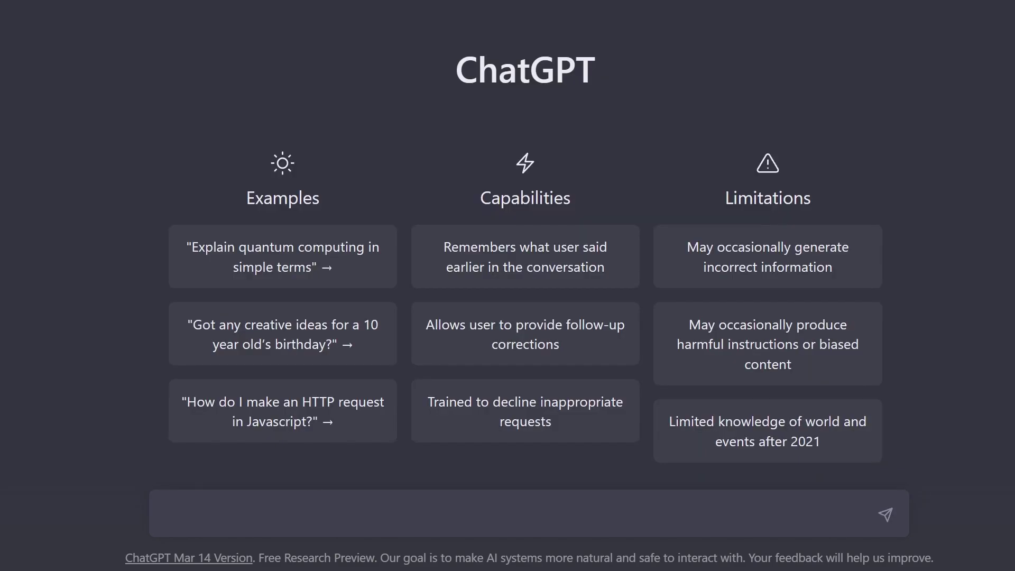
type("Imagine you are a master web developer, write code for a Golang ")
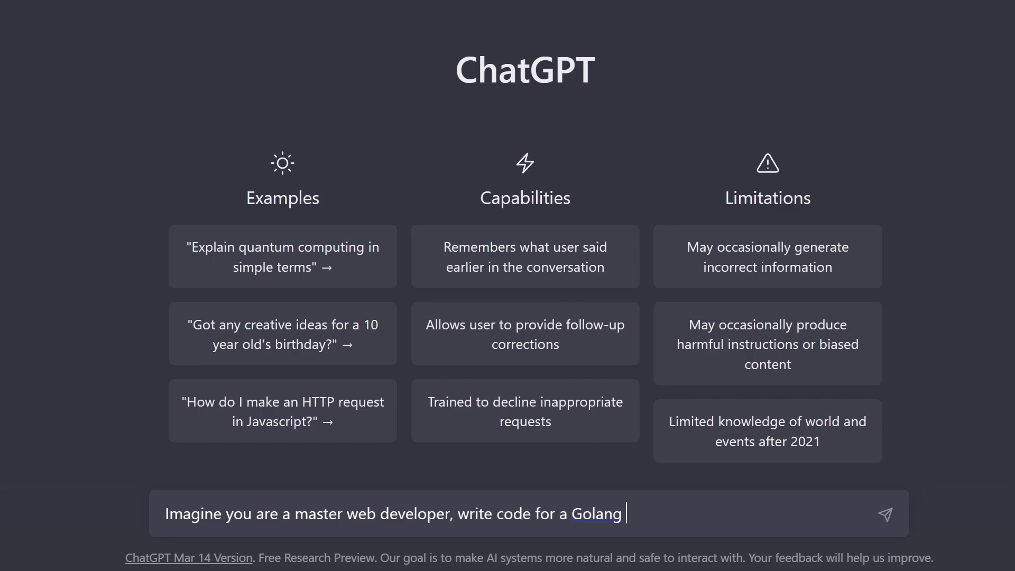
type("web app that allows users to ask ChatG")
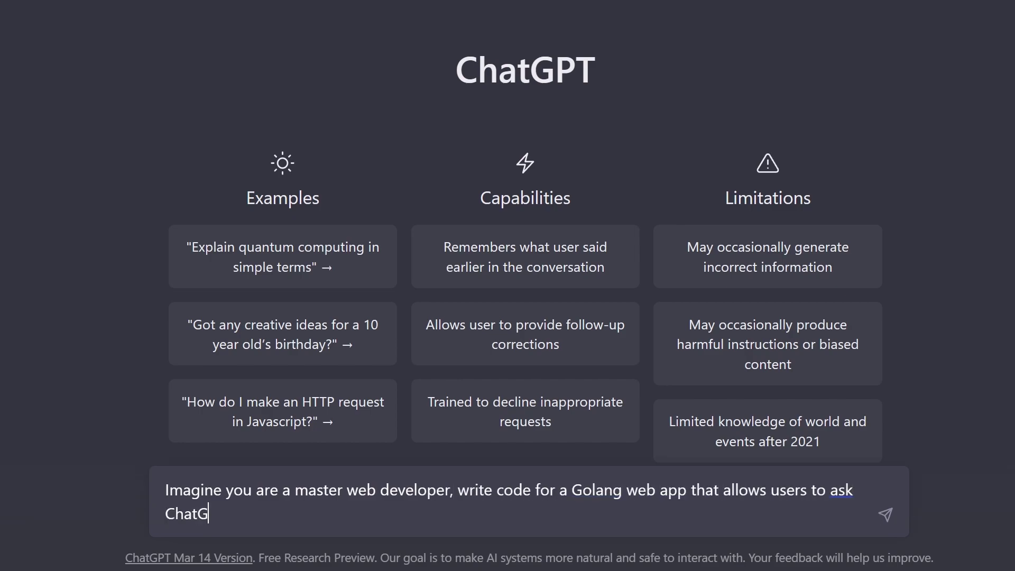
type("PT questions.")
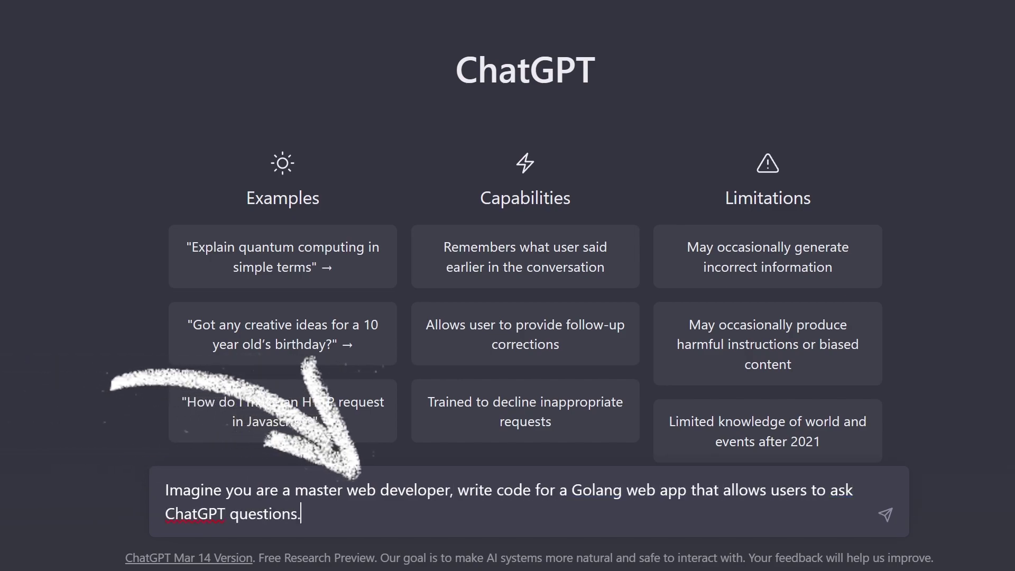
key("Return")
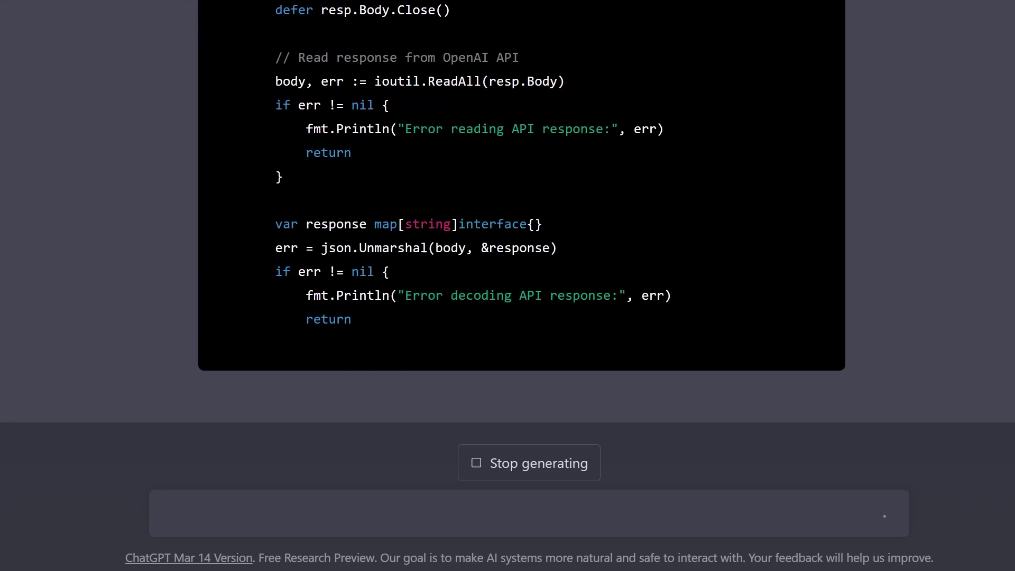
type("Im")
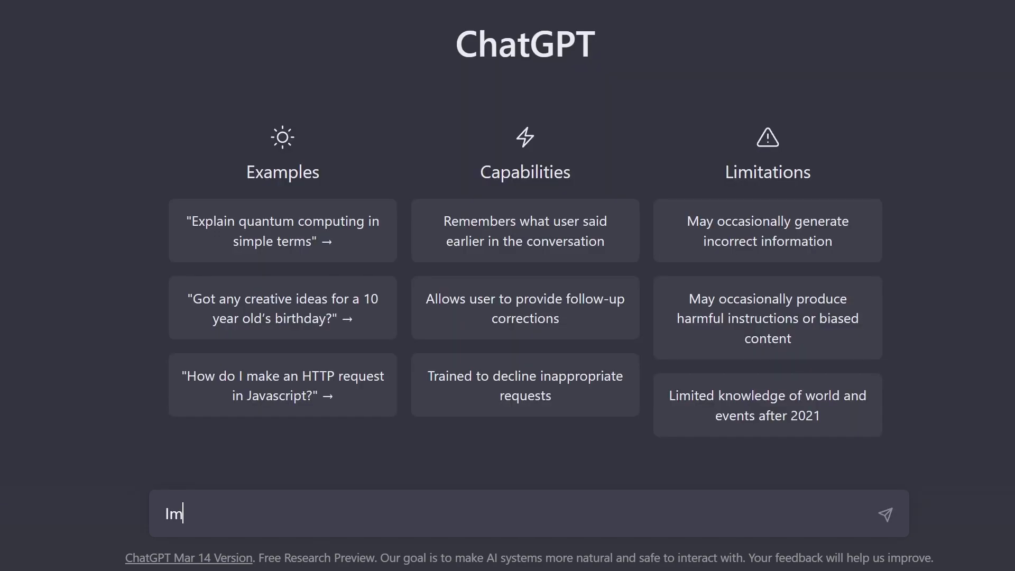
type("agine I am a student learning Golang and you are a teacher, write code for a ")
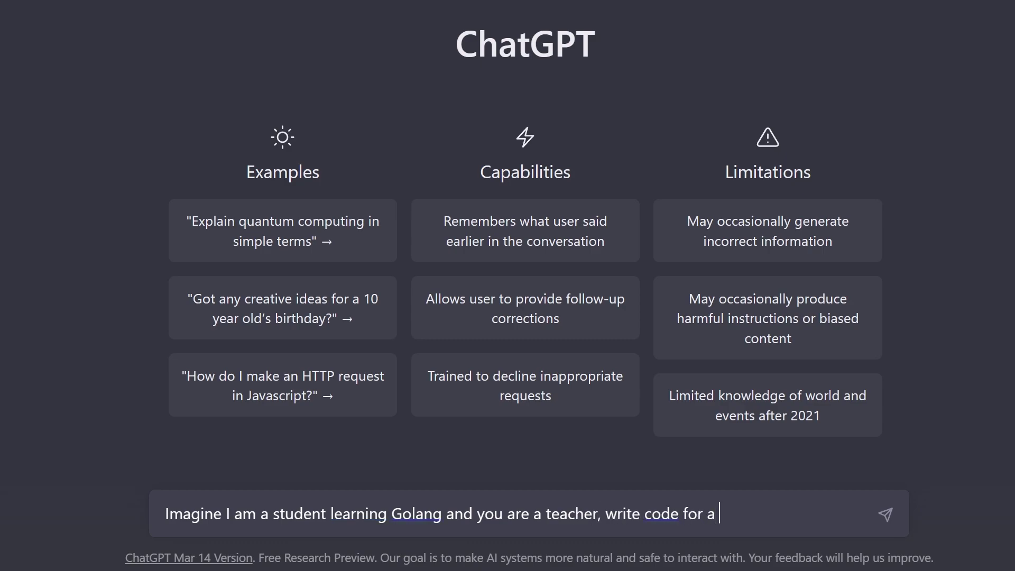
type("Golang web app that allows users to ask ChatGPT questions.")
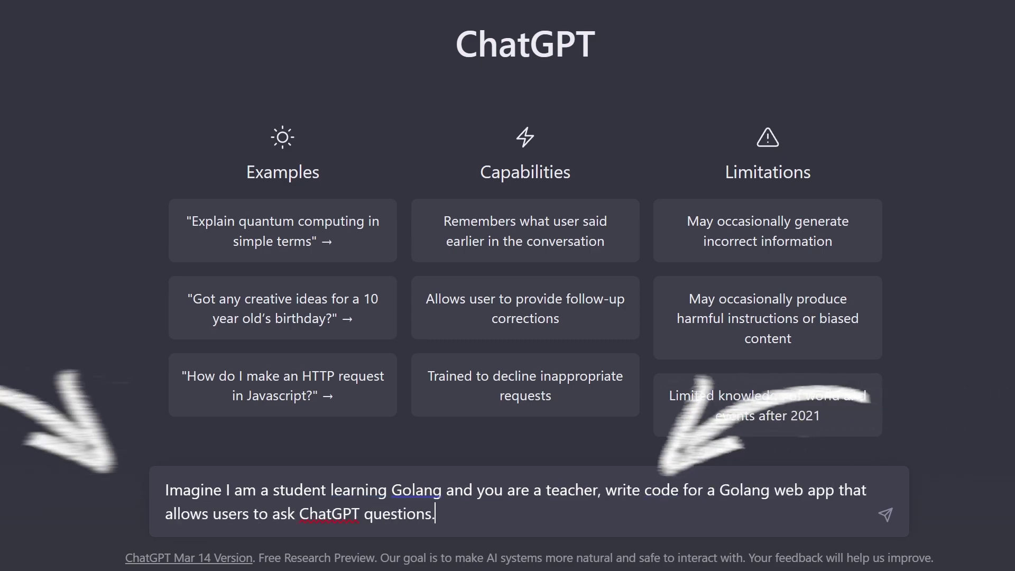
key("Return")
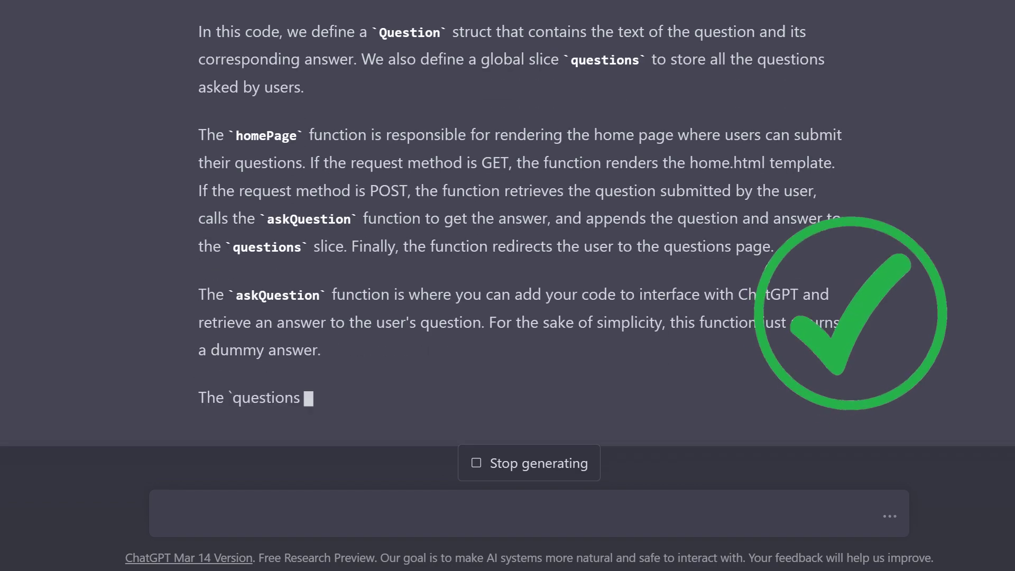
Step: Type a plain prompt asking for Golang web app code that lets users ask ChatGPT questions
type("Write code for a Golang web app that allows users to ask ChatGPT questions")
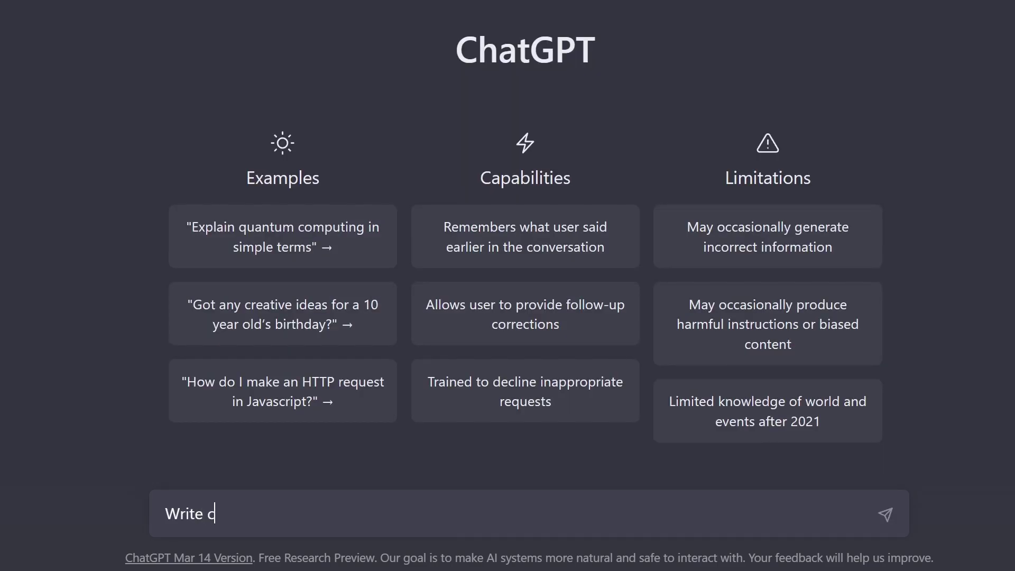
type(", also explain it to me like I'm five.")
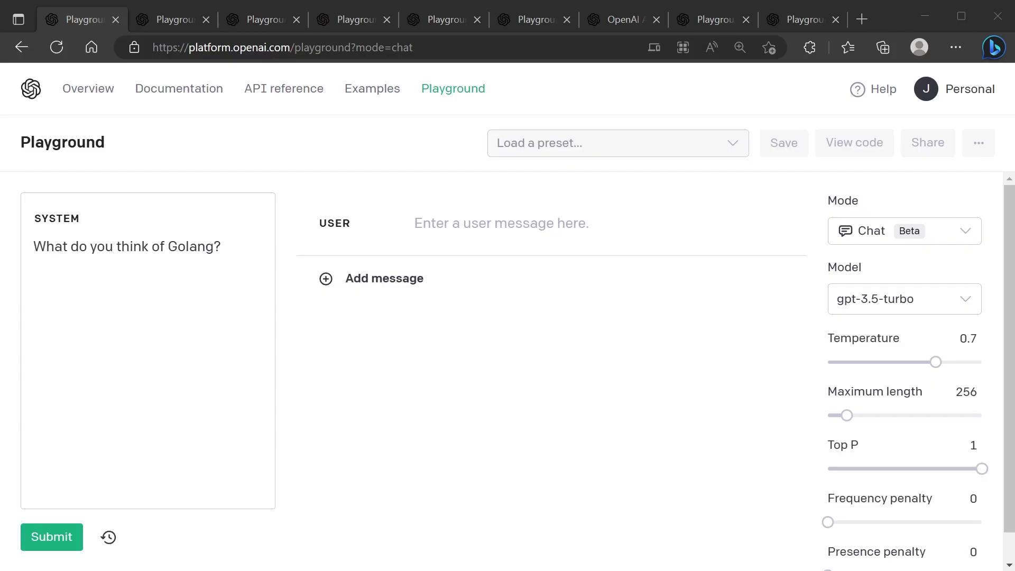
left_click_drag(234, 48, 355, 47)
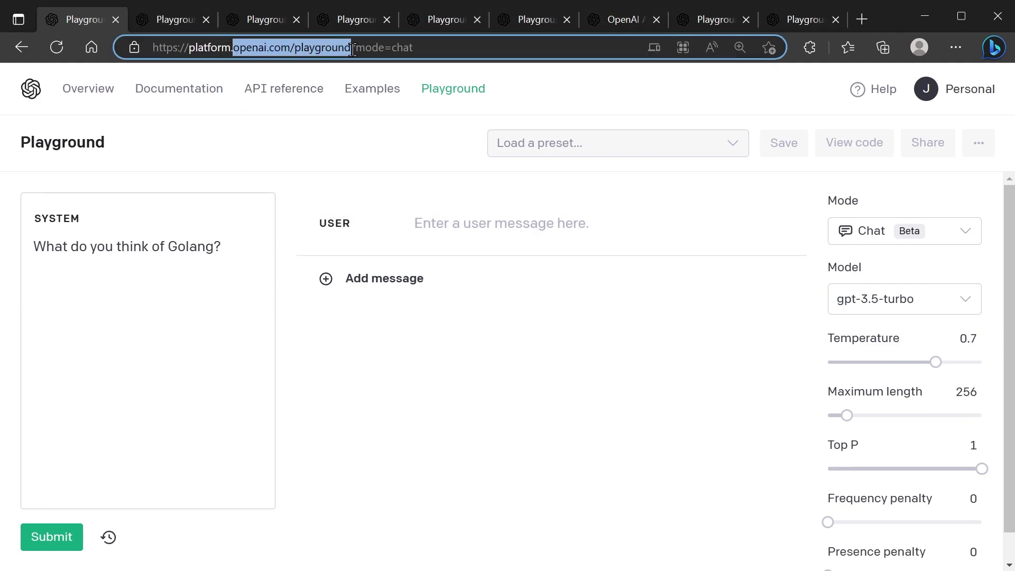
left_click(686, 181)
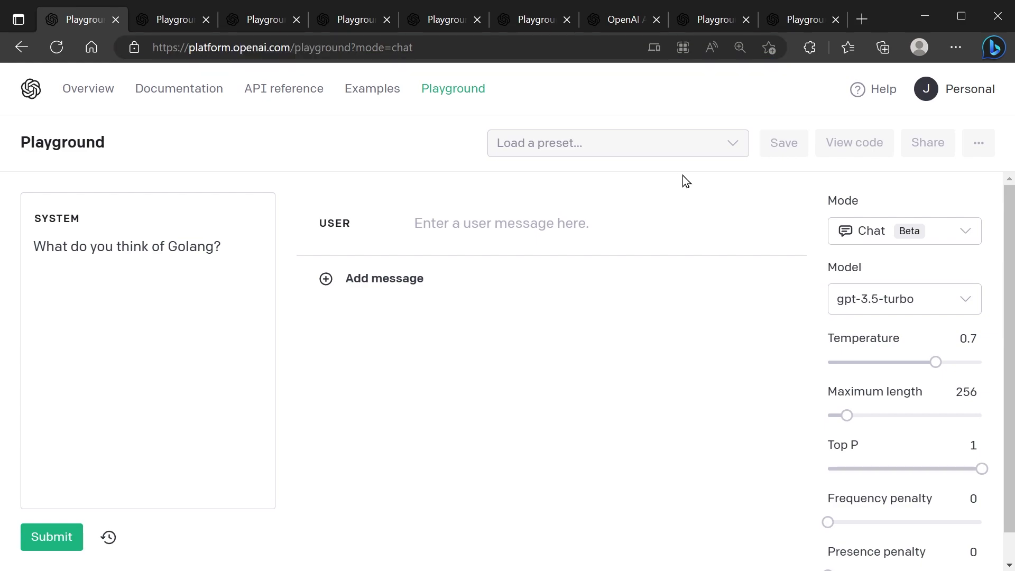
left_click(962, 237)
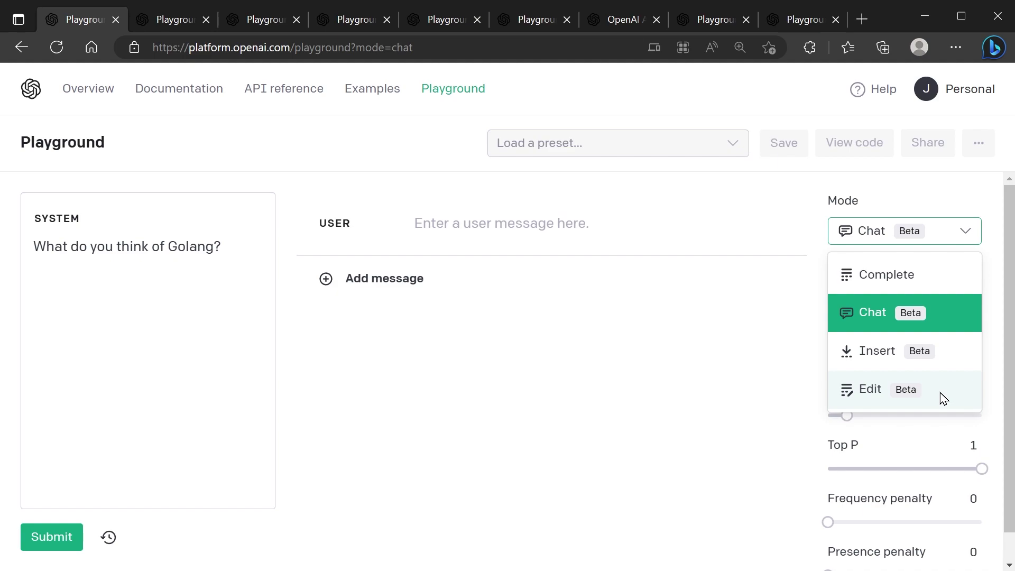
left_click(820, 186)
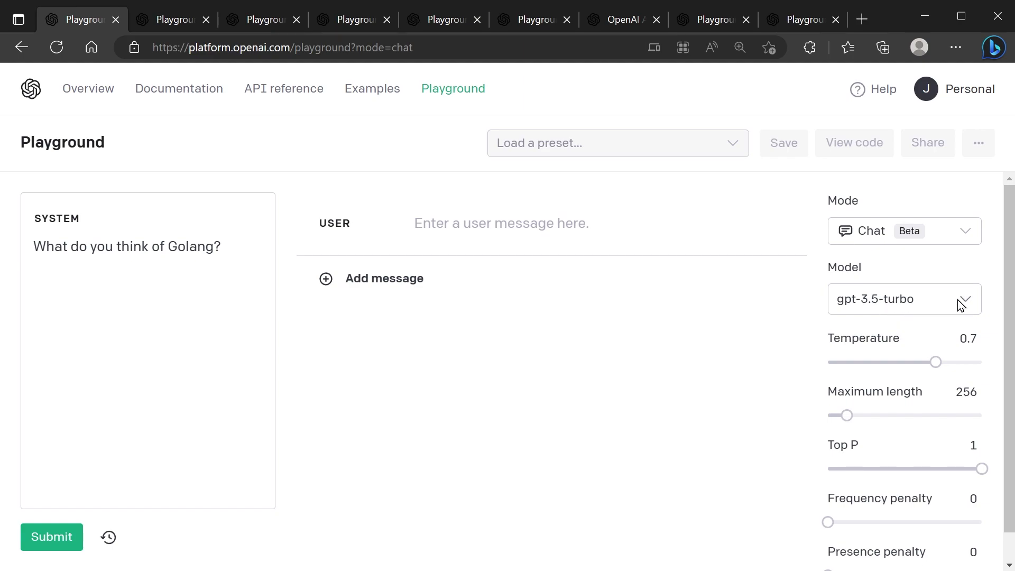
Step: Display the Temperature setting's tooltip and highlight the Temperature label
mouse_move(869, 341)
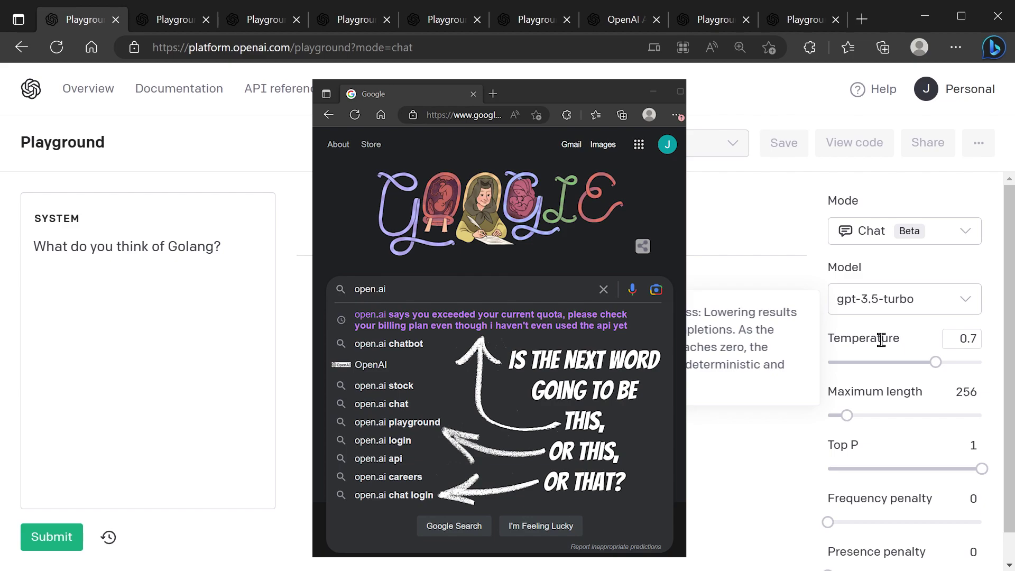
mouse_move(853, 447)
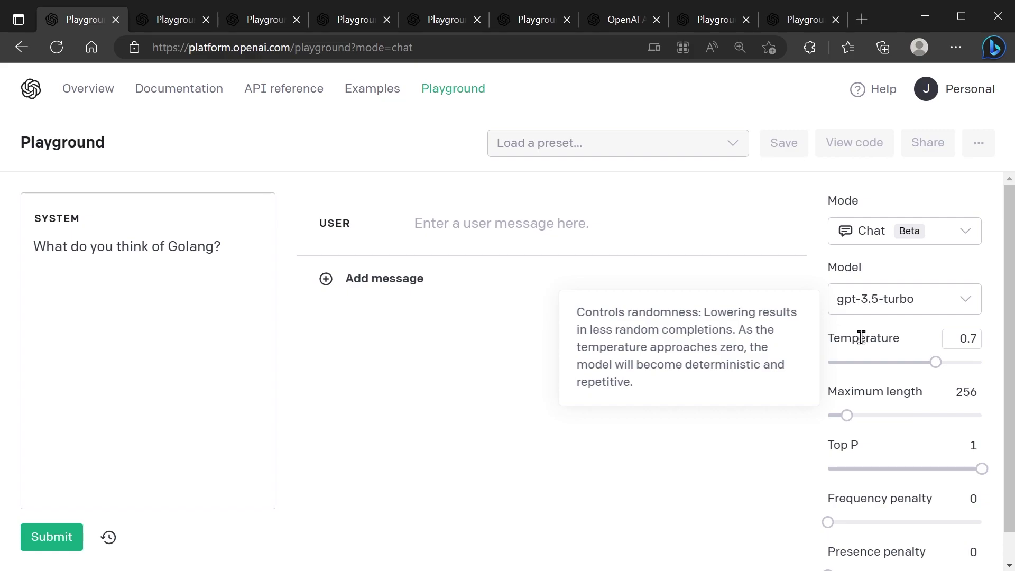
left_click_drag(899, 337, 830, 338)
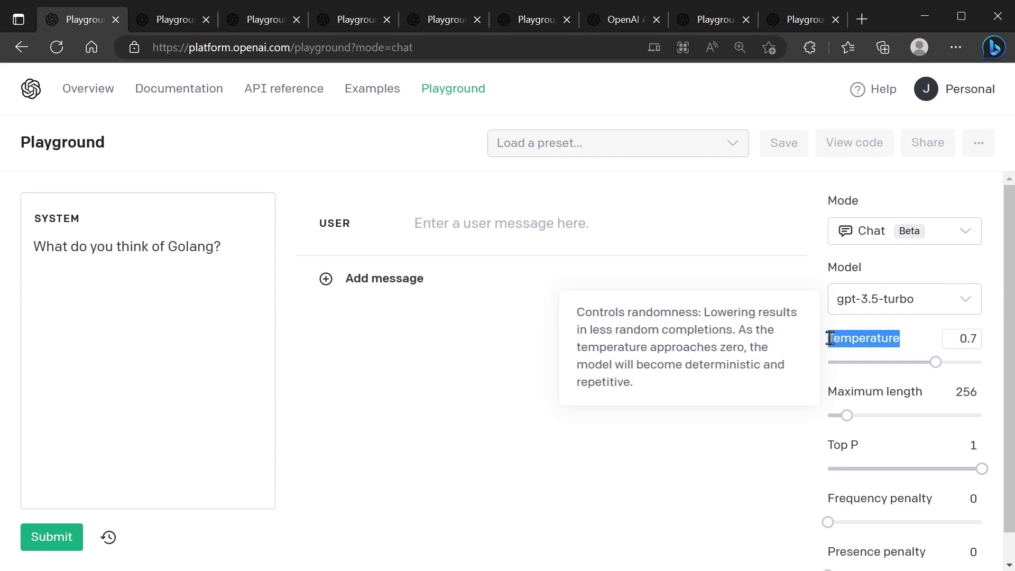
left_click(886, 391)
mouse_move(880, 390)
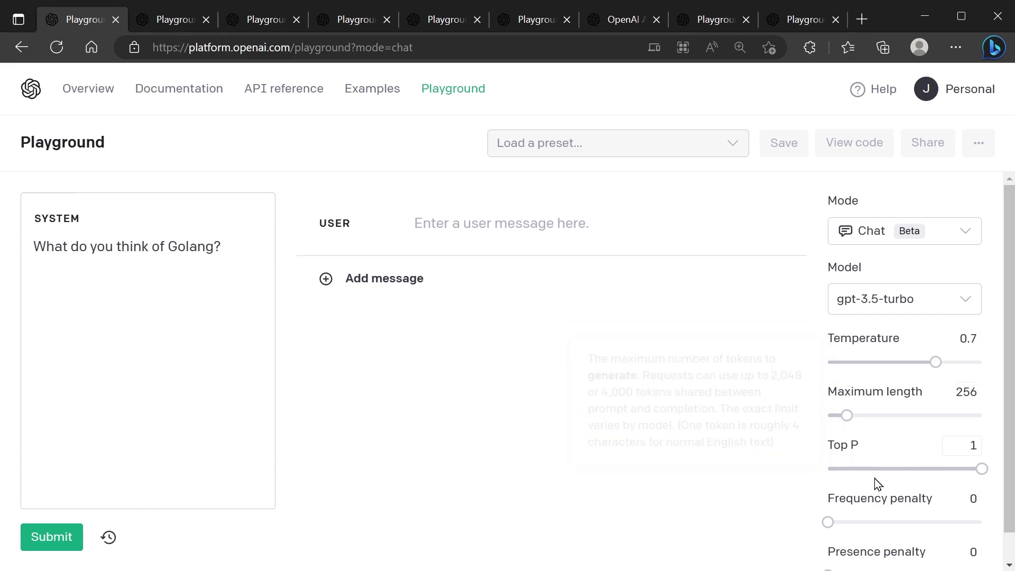
mouse_move(909, 499)
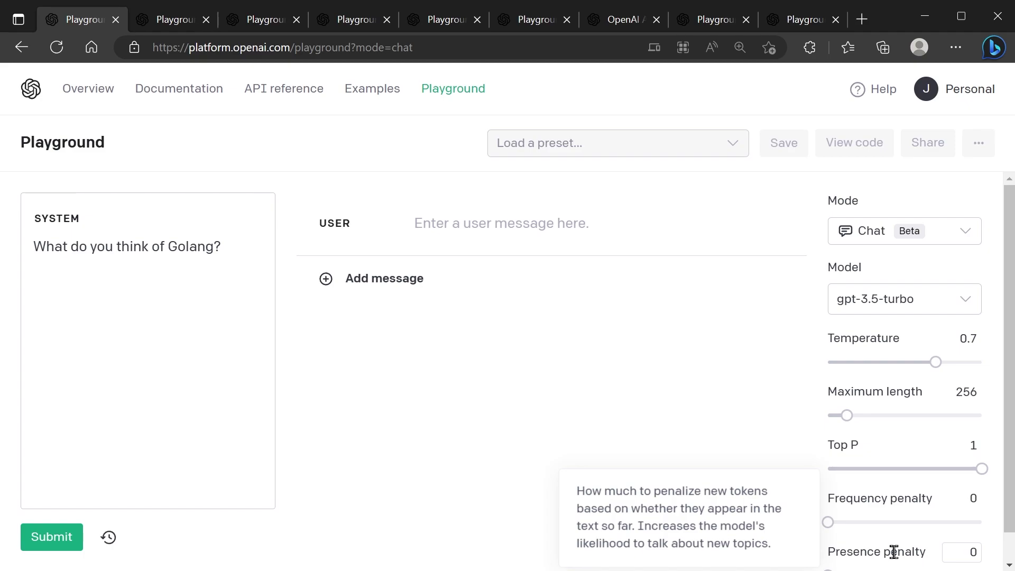
scroll(908, 540, "down", 1)
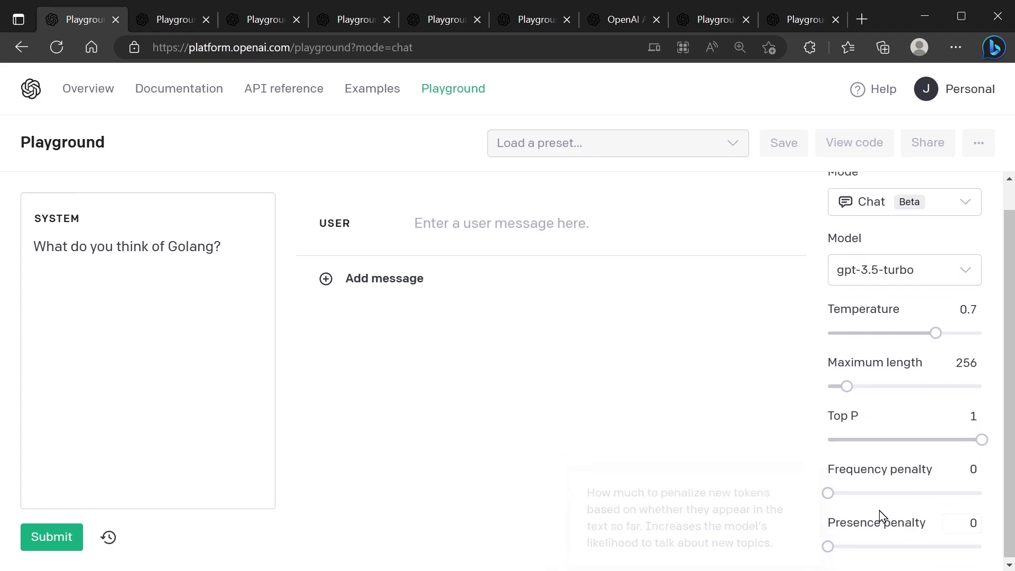
scroll(913, 540, "up", 1)
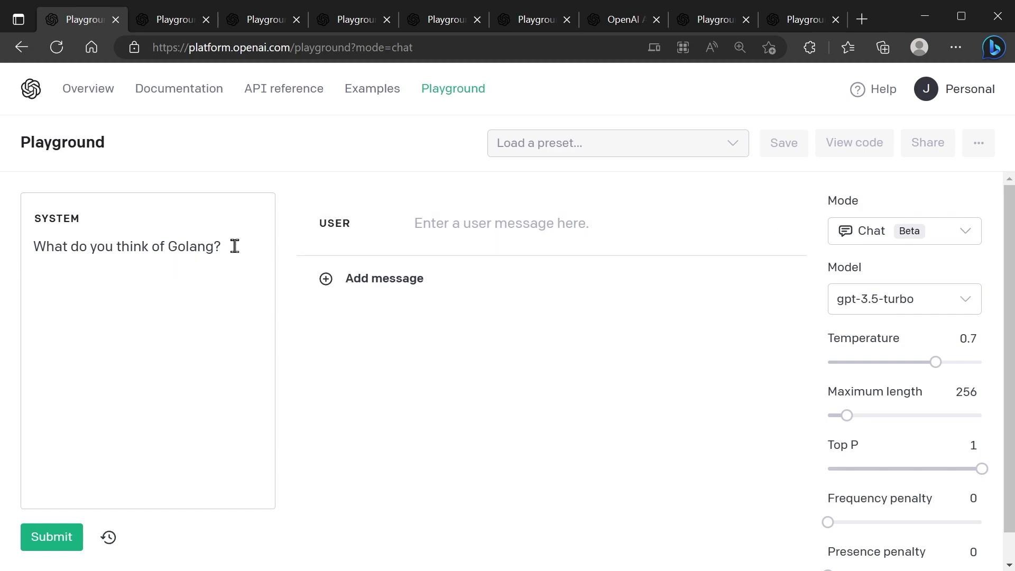
Step: Submit the 'What do you think of Golang?' system prompt to gpt-3.5-turbo for its Go description
left_click_drag(233, 247, 27, 252)
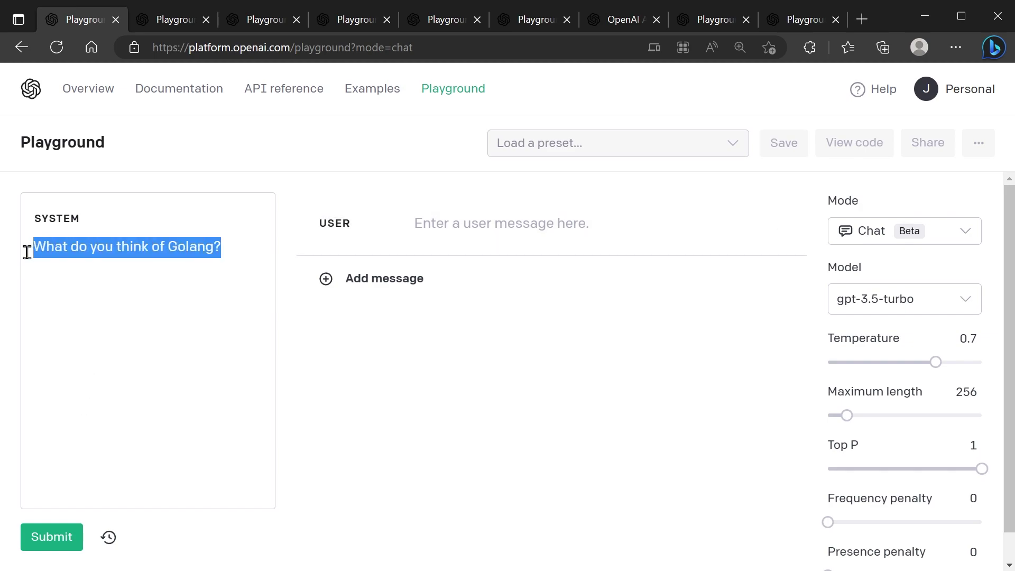
left_click(53, 539)
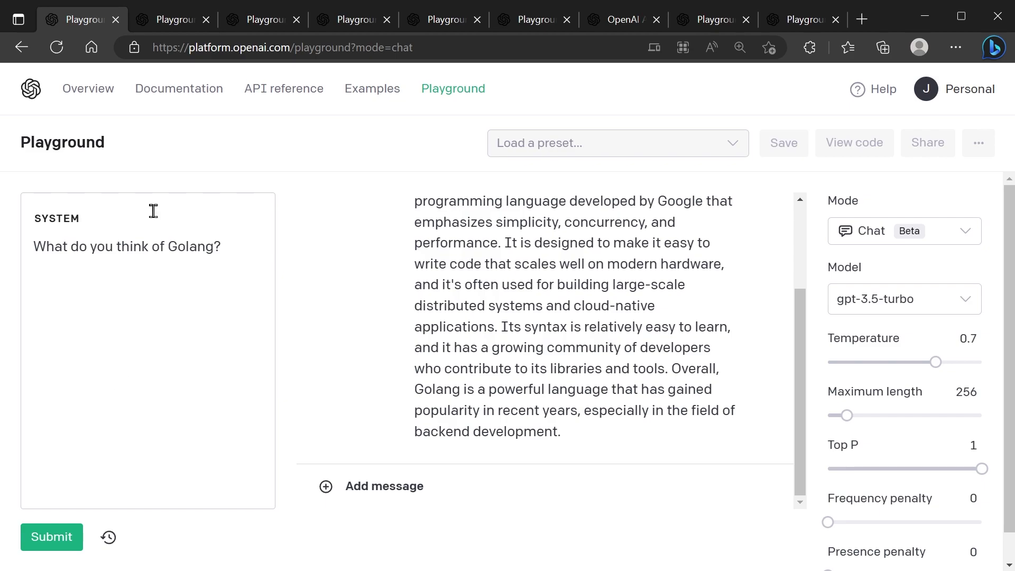
left_click(174, 21)
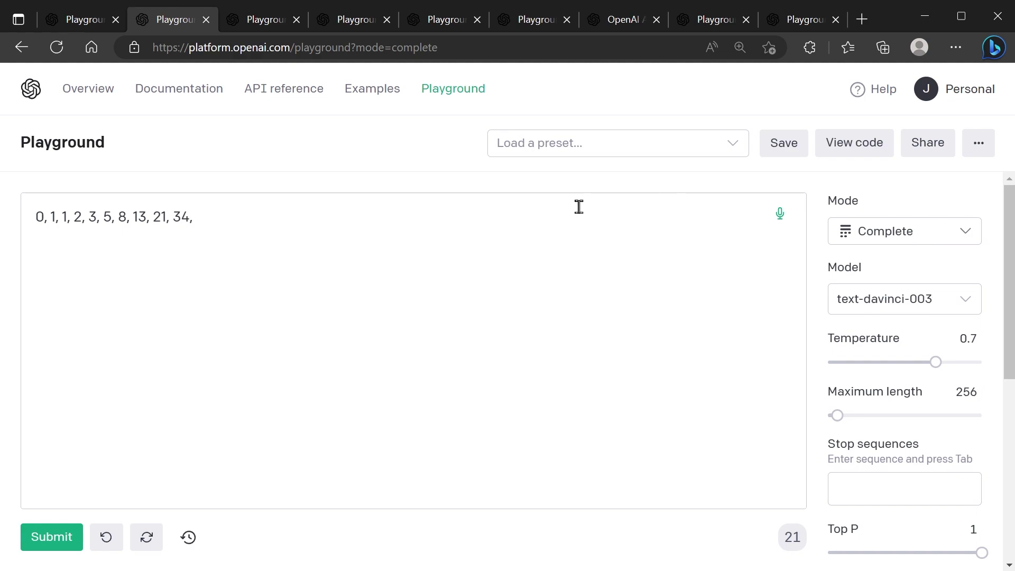
Step: Have the model continue the Fibonacci prompt through 6765 and highlight the generated numbers 55 to 6765
triple_click(179, 214)
left_click(258, 164)
left_click(46, 538)
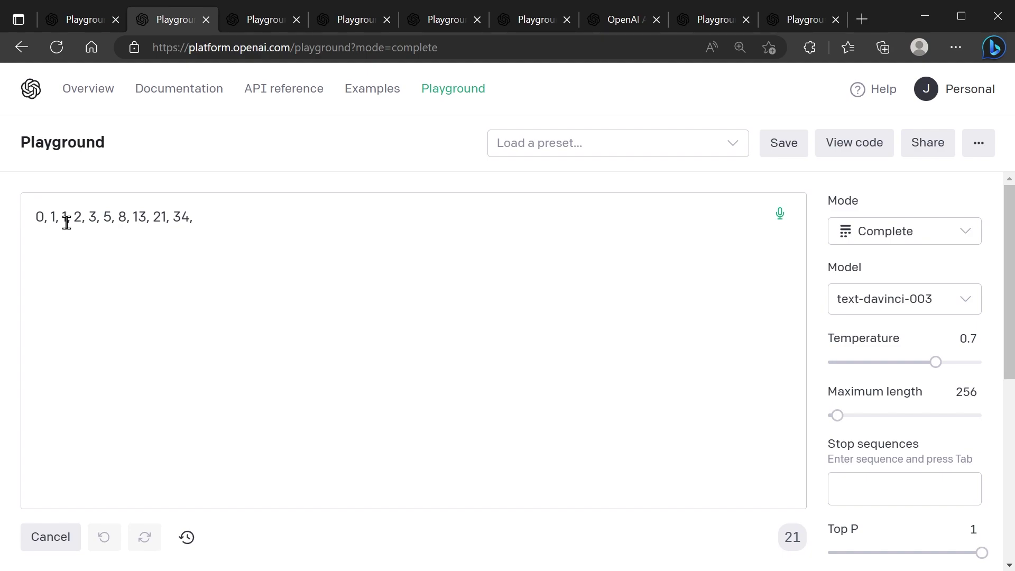
left_click_drag(37, 216, 190, 218)
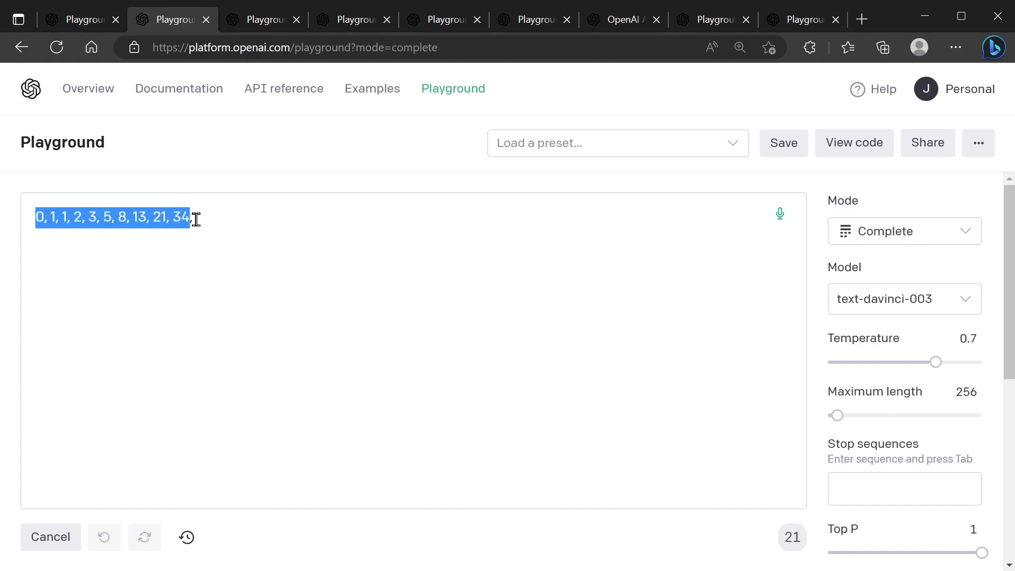
left_click(197, 219)
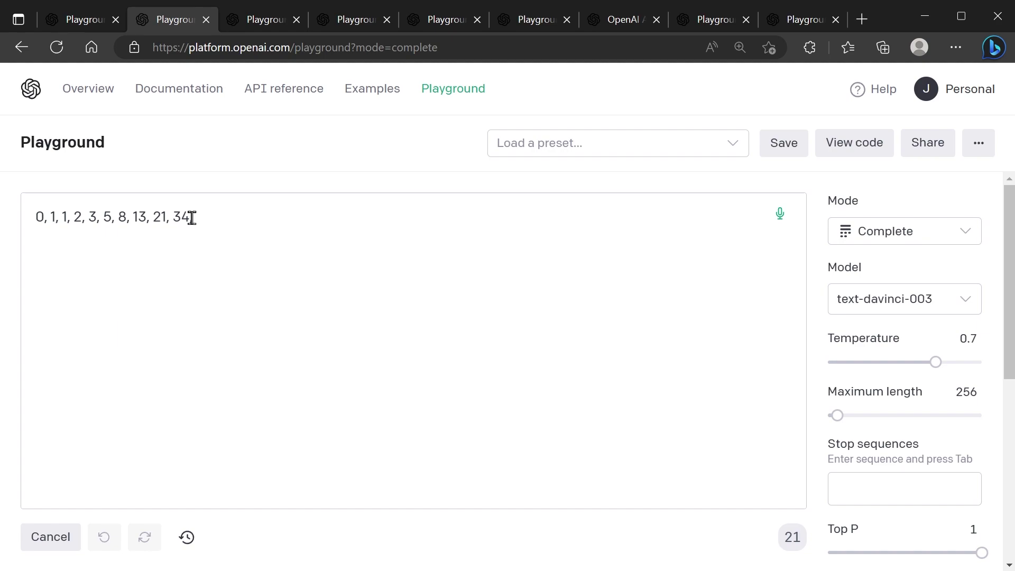
left_click_drag(36, 217, 69, 219)
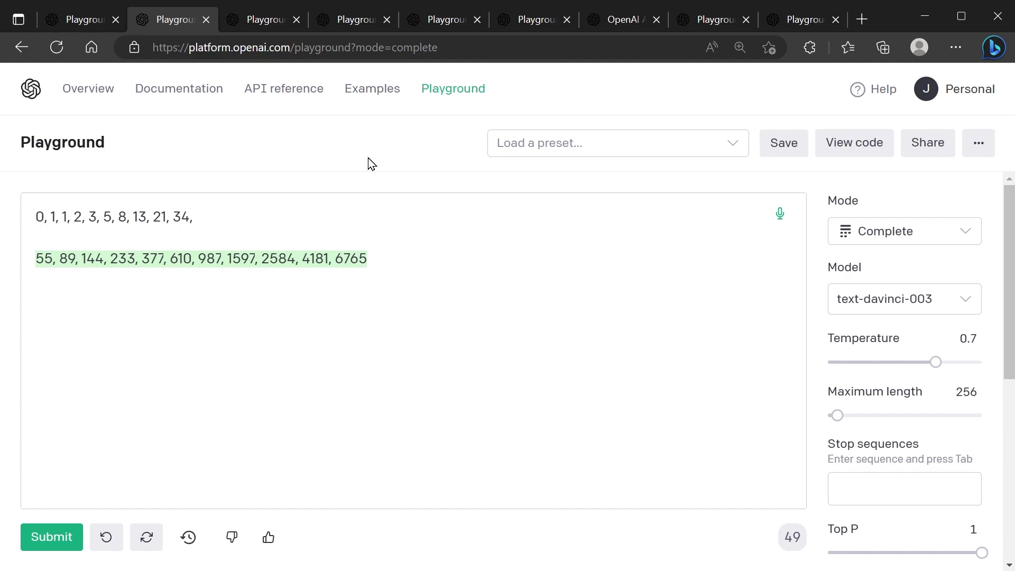
left_click_drag(390, 259, 34, 265)
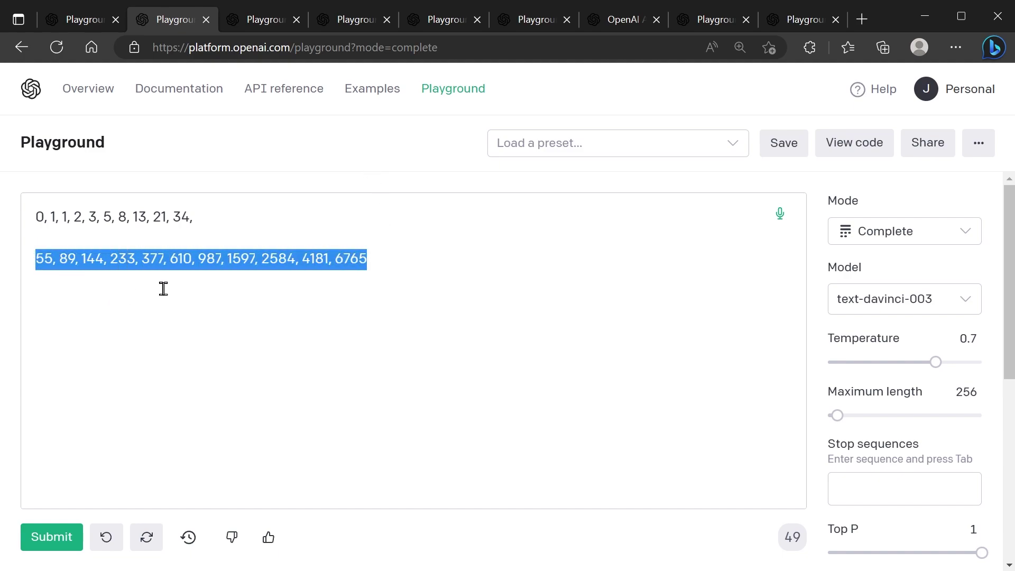
left_click(265, 21)
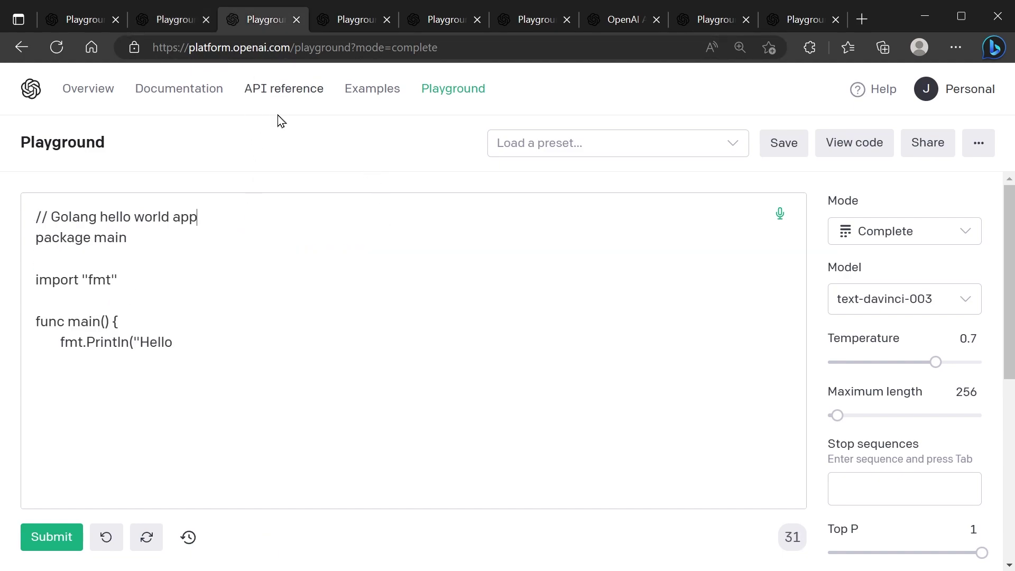
Step: Have text-davinci-003 complete the Go hello-world comment prompt into a program
left_click_drag(182, 341, 36, 219)
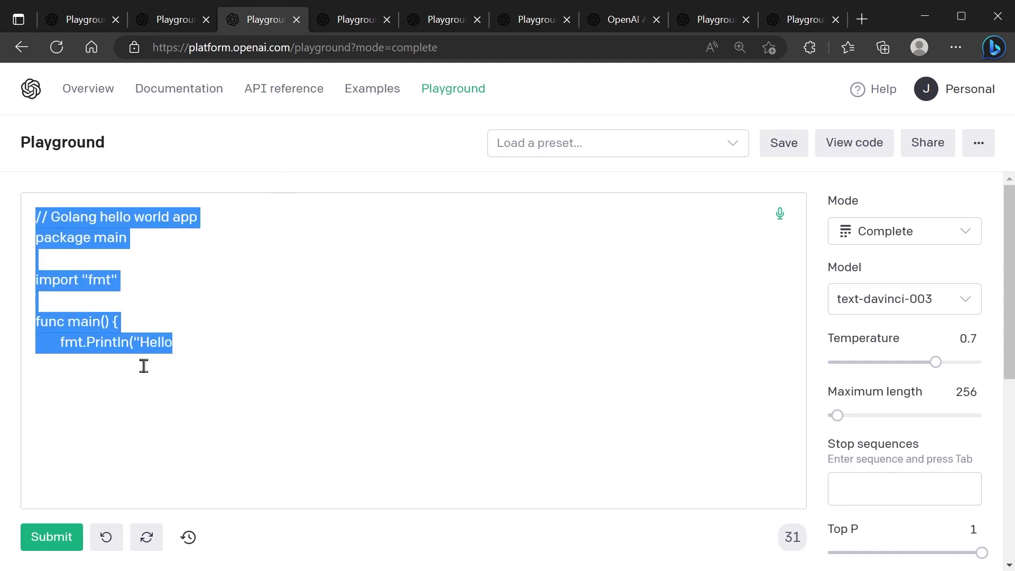
left_click(187, 341)
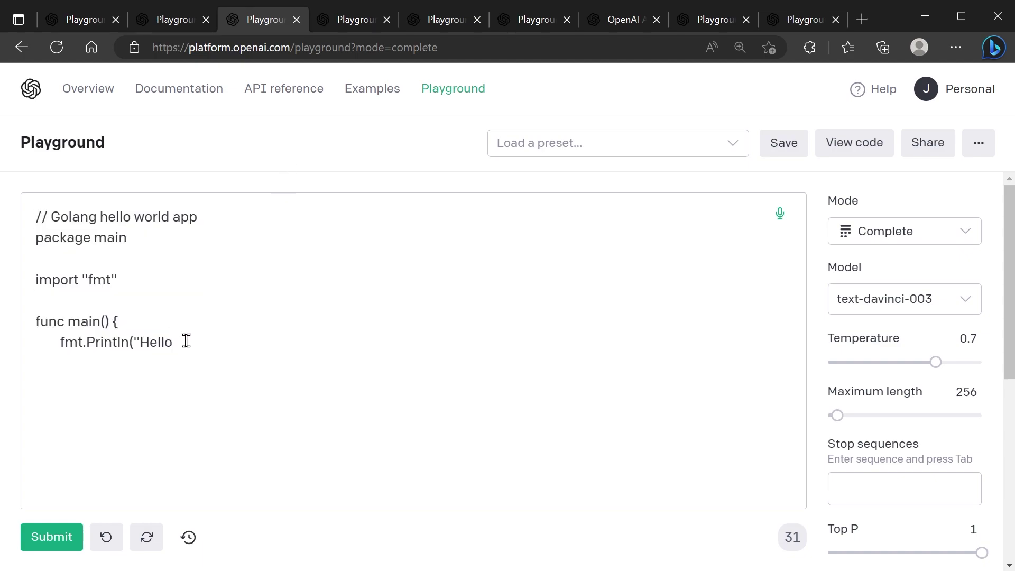
left_click(61, 539)
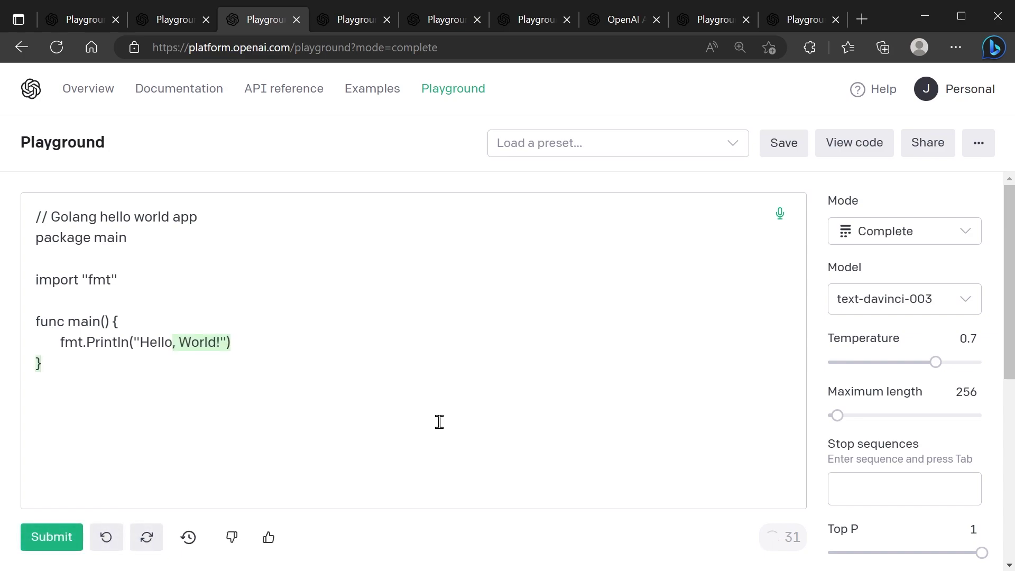
left_click_drag(47, 367, 175, 344)
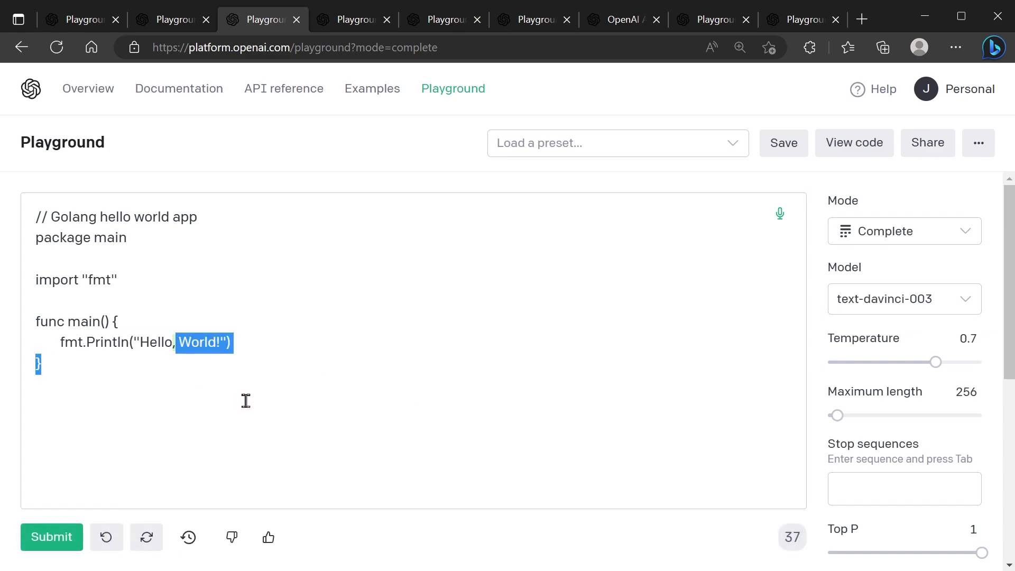
Step: Keep text-davinci-003 as the model and generate a completion for the Golang application comment prompt
left_click(349, 24)
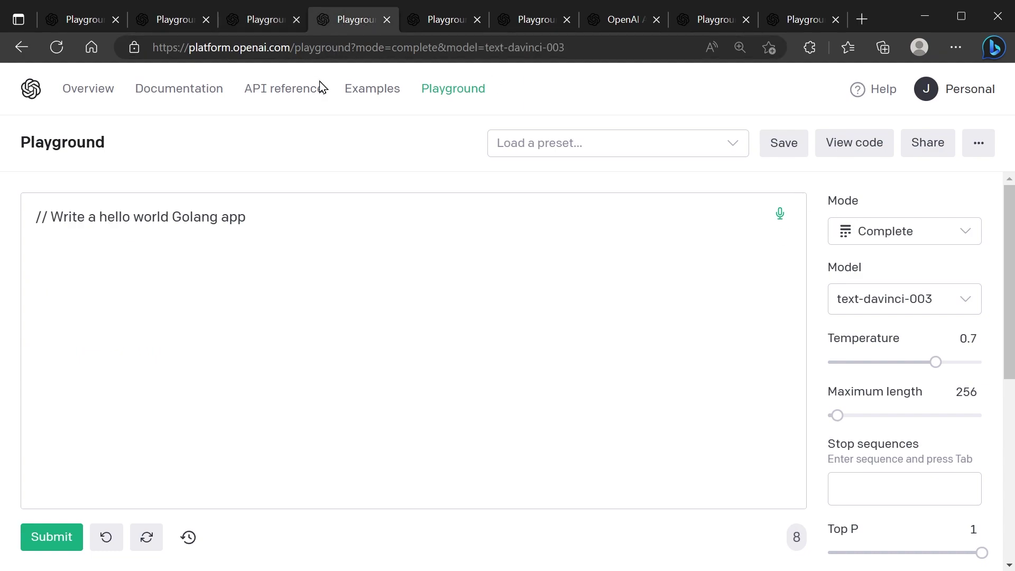
key("ctrl+a")
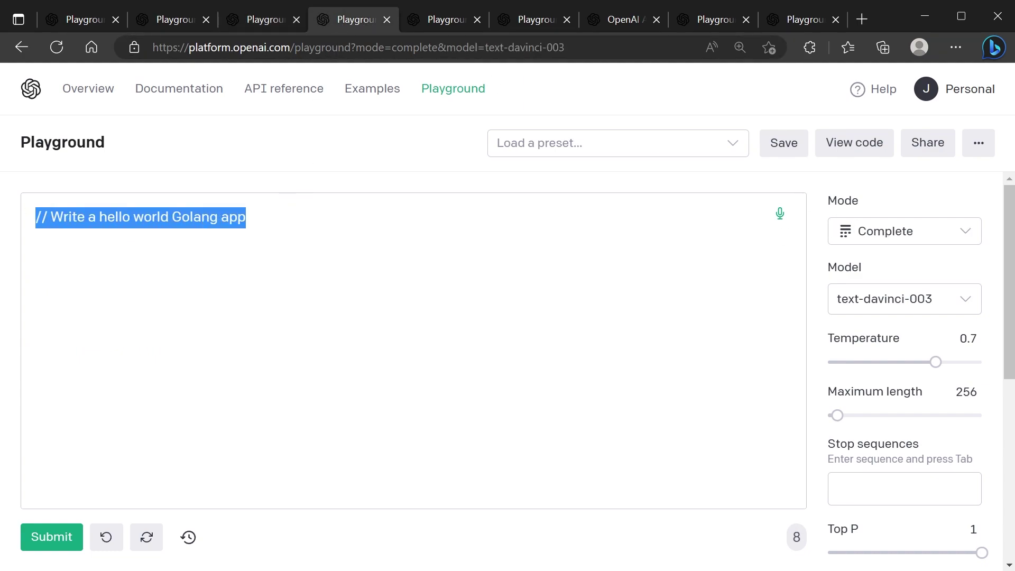
left_click(436, 544)
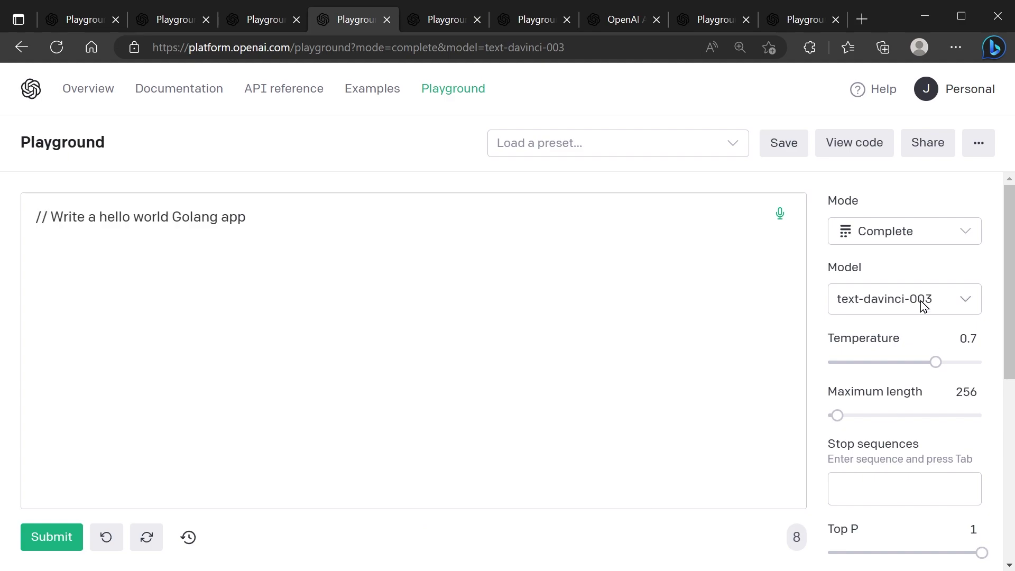
left_click(971, 309)
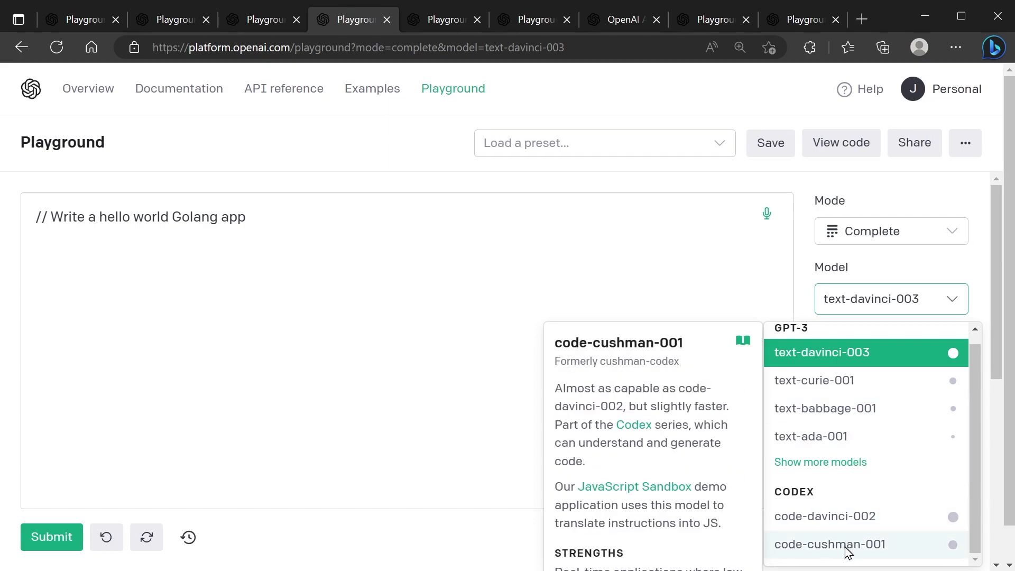
left_click(356, 156)
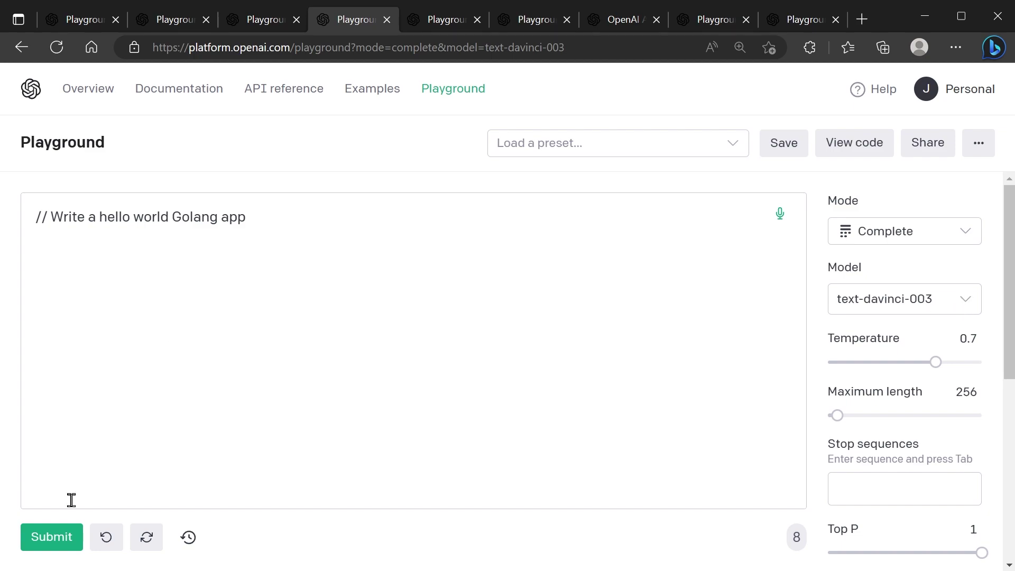
left_click(66, 537)
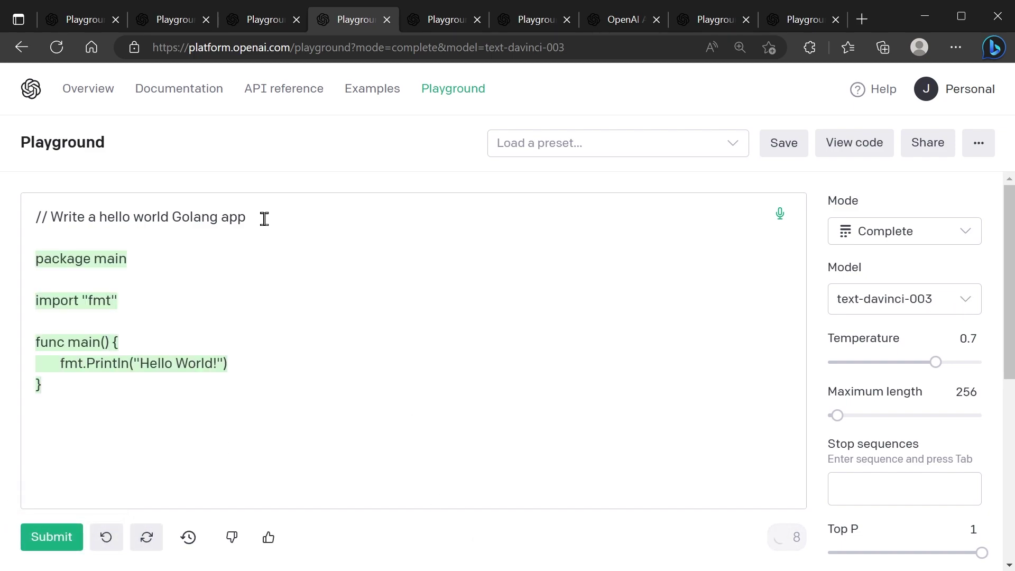
left_click_drag(263, 219, 38, 220)
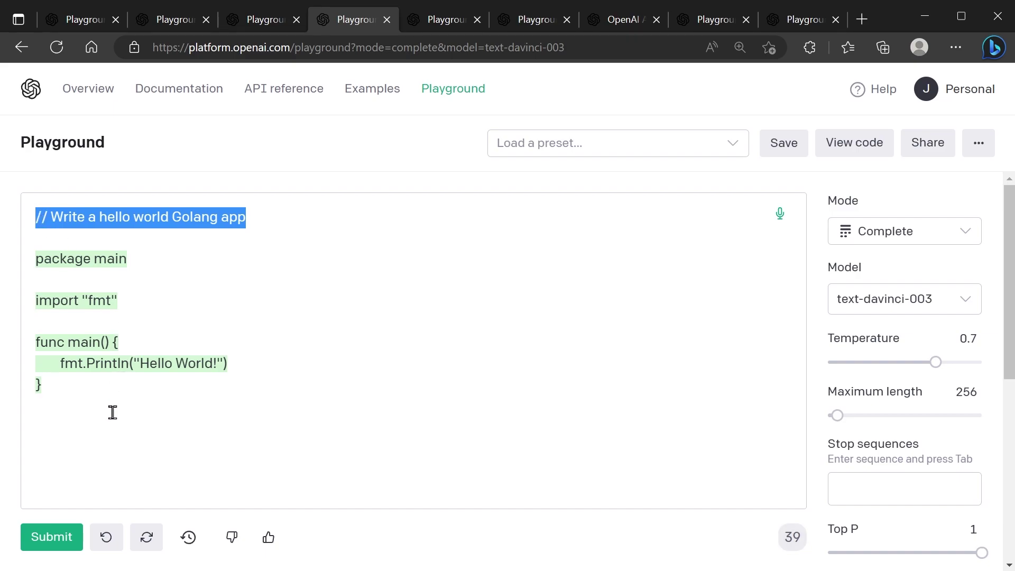
left_click(438, 23)
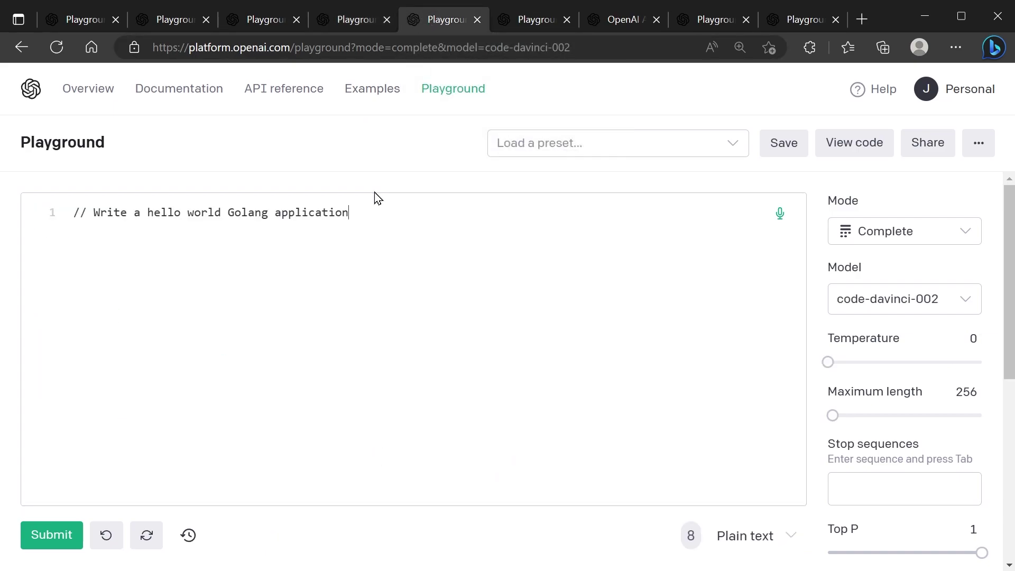
Step: Confirm code-davinci-002 is selected and generate code from the // Golang comment prompt
left_click(967, 301)
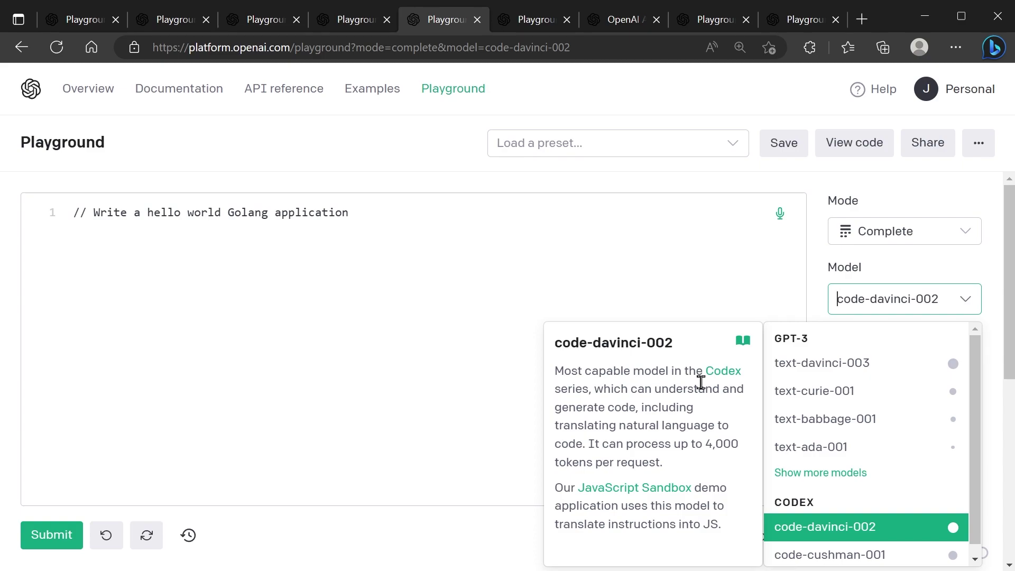
left_click(451, 186)
left_click_drag(372, 215, 46, 190)
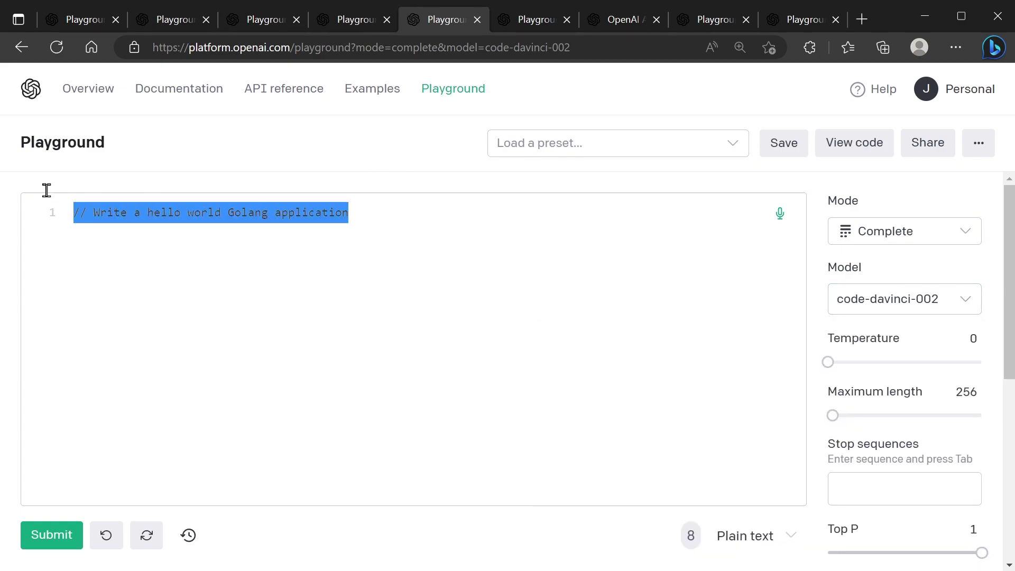
left_click(368, 213)
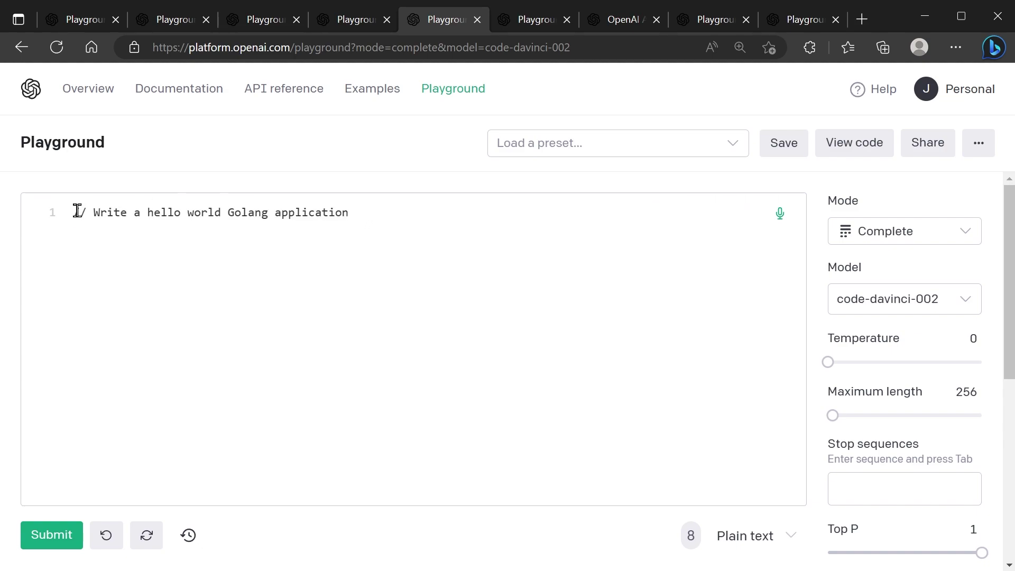
left_click_drag(75, 212, 346, 212)
left_click_drag(228, 213, 269, 215)
left_click(365, 212)
left_click_drag(73, 212, 86, 214)
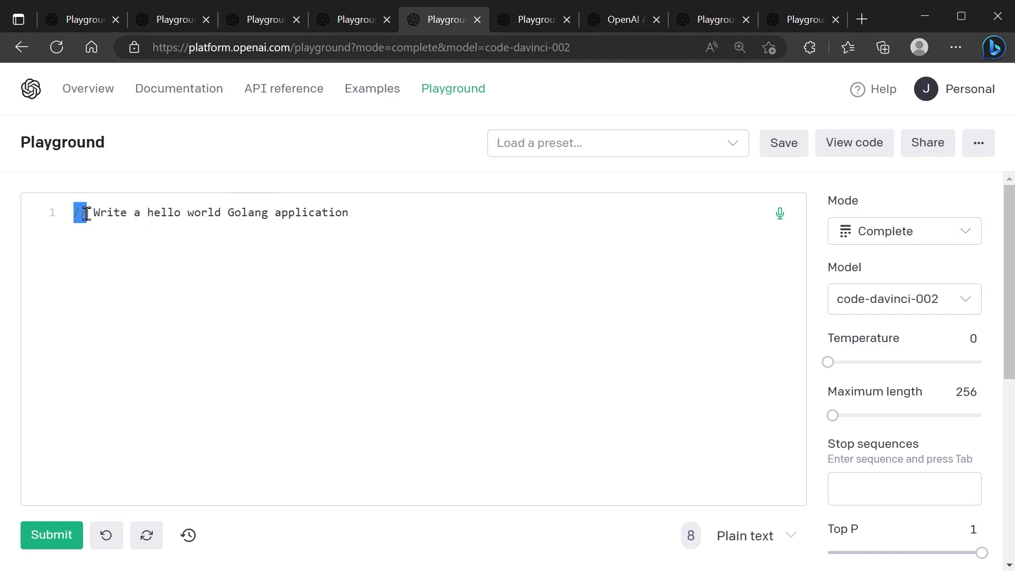
left_click(47, 537)
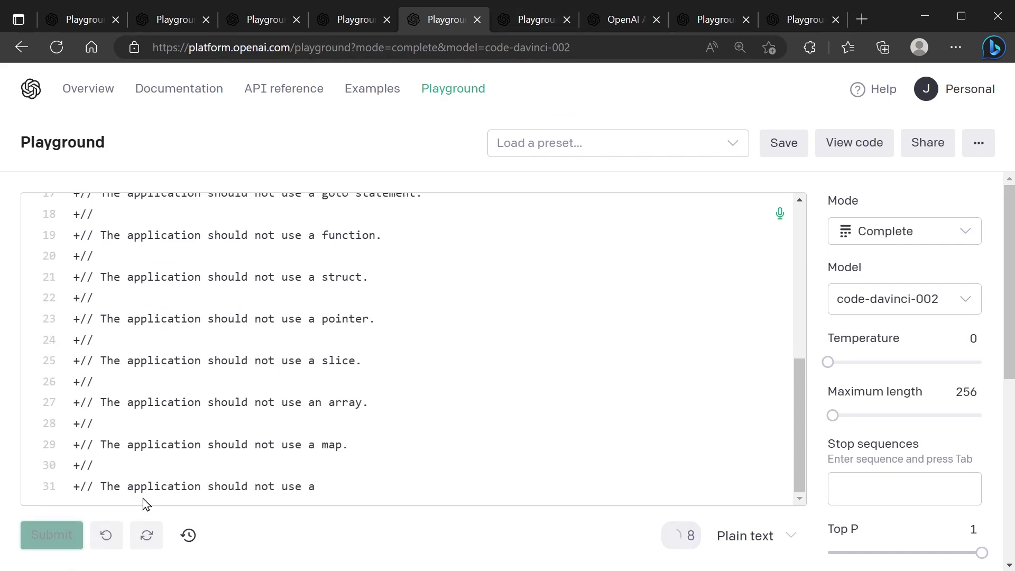
Step: Generate the Go hello-world program printing 'Hello World!' from the /* */ comment prompt
left_click(530, 23)
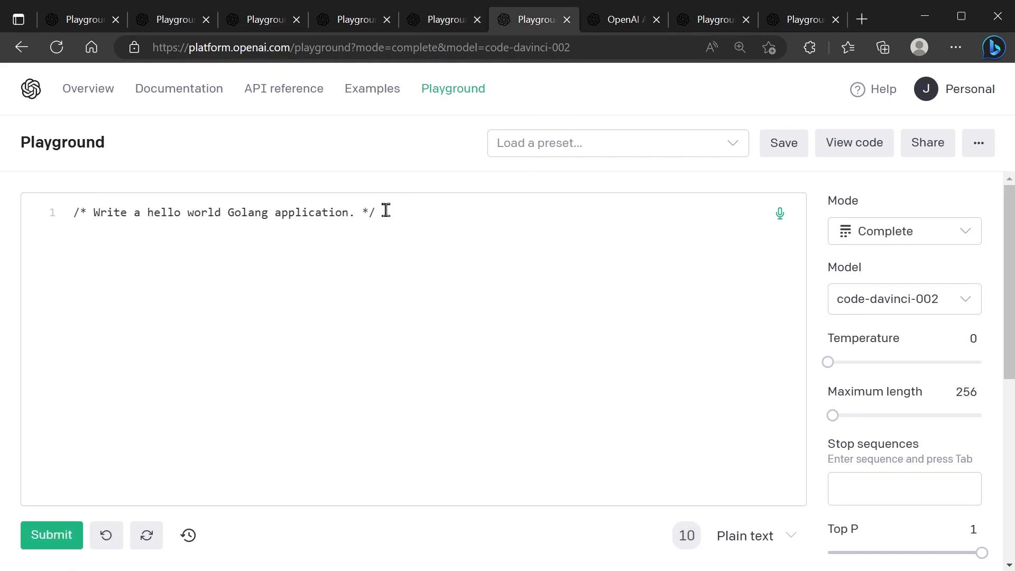
left_click_drag(385, 212, 363, 213)
left_click_drag(87, 217, 60, 222)
left_click(52, 543)
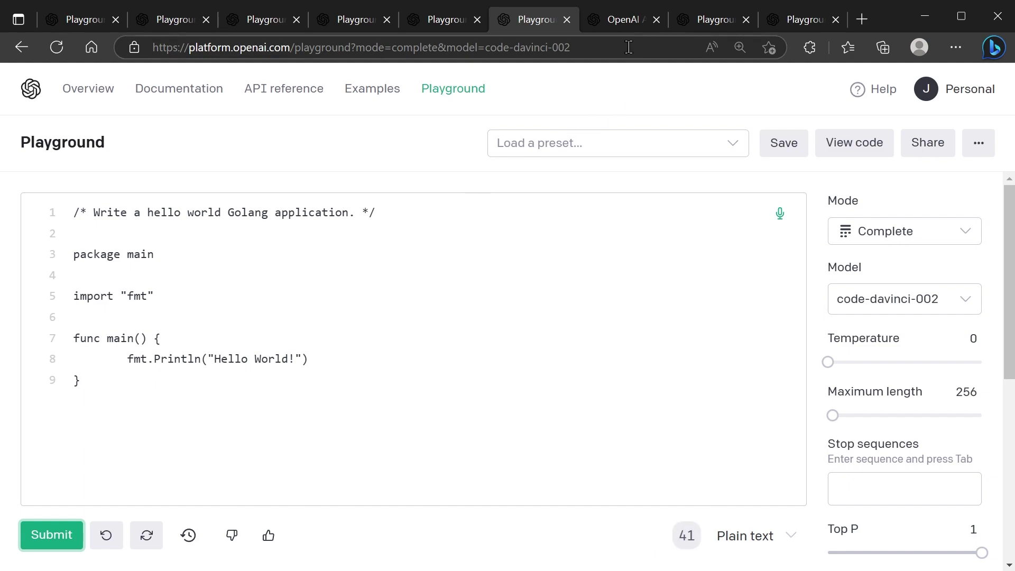
left_click(619, 20)
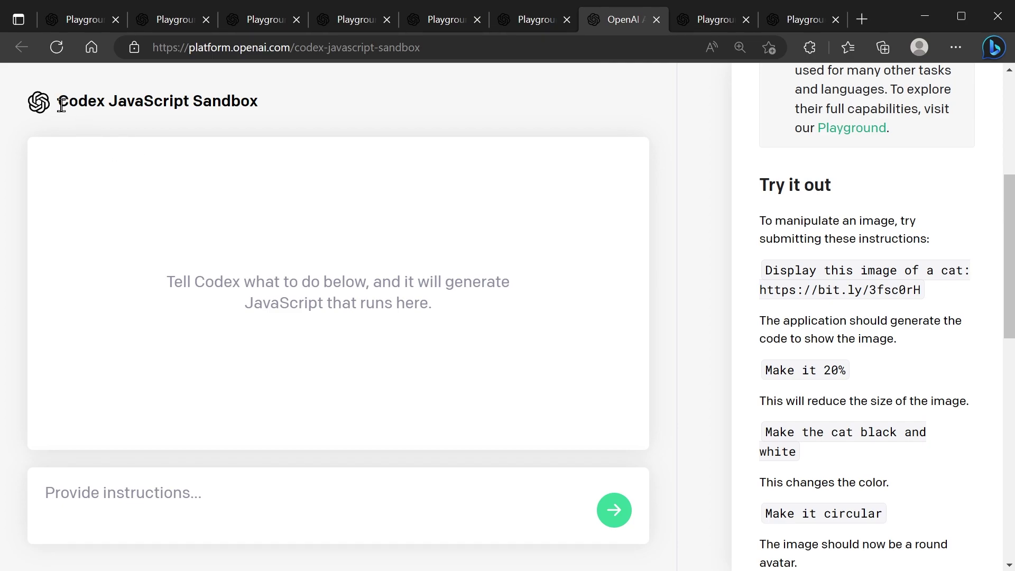
Step: Paste the example instruction to display a cat image into the sandbox and submit it
left_click_drag(67, 101, 267, 104)
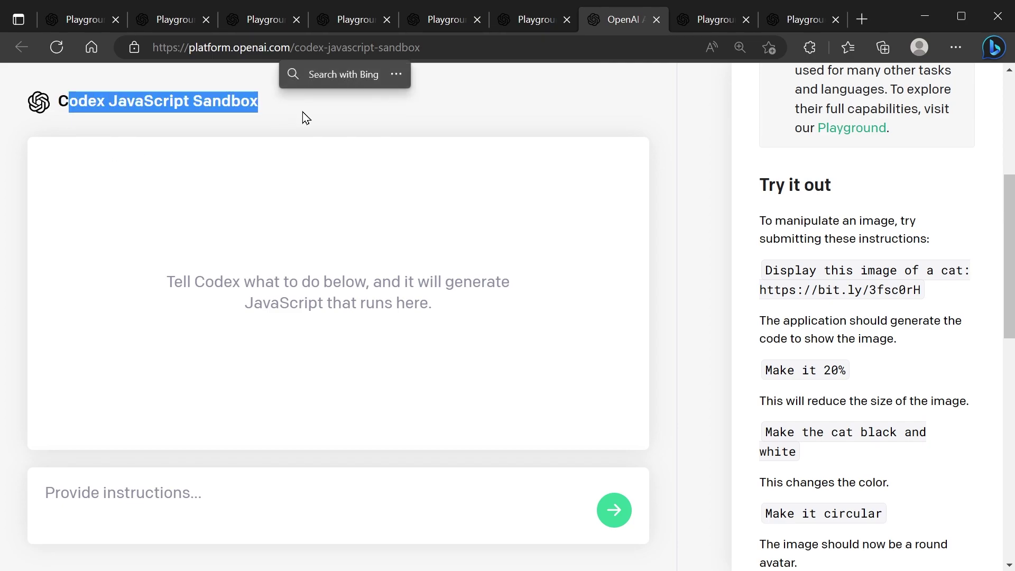
left_click(286, 122)
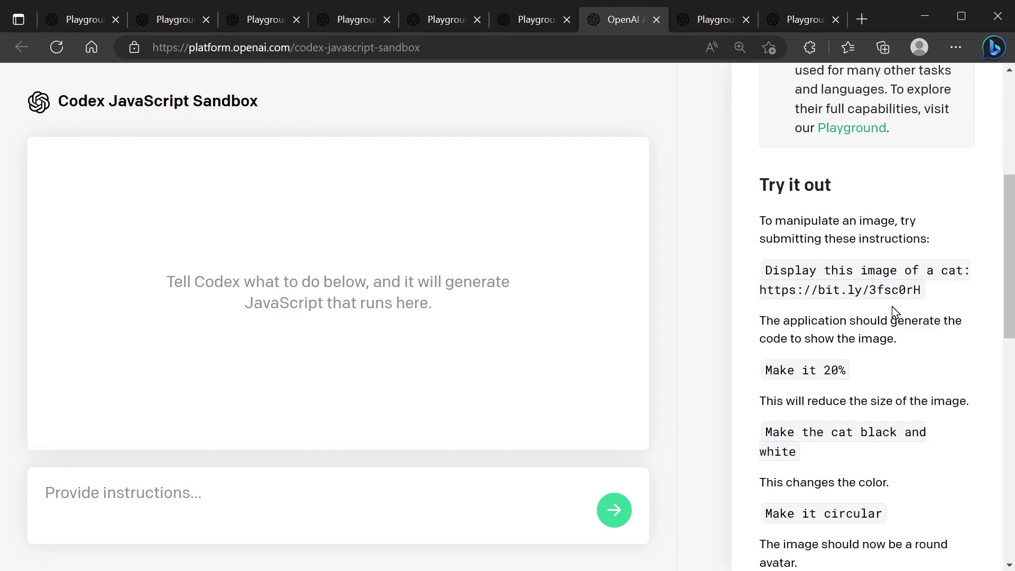
left_click_drag(923, 290, 763, 268)
key("ctrl+c")
right_click(801, 277)
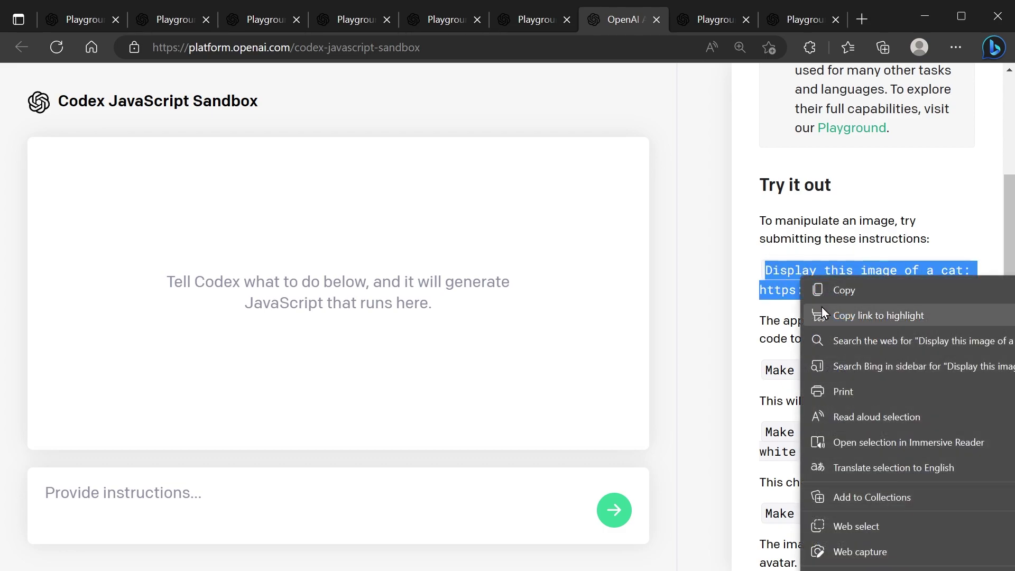
left_click(843, 291)
left_click(288, 480)
right_click(286, 482)
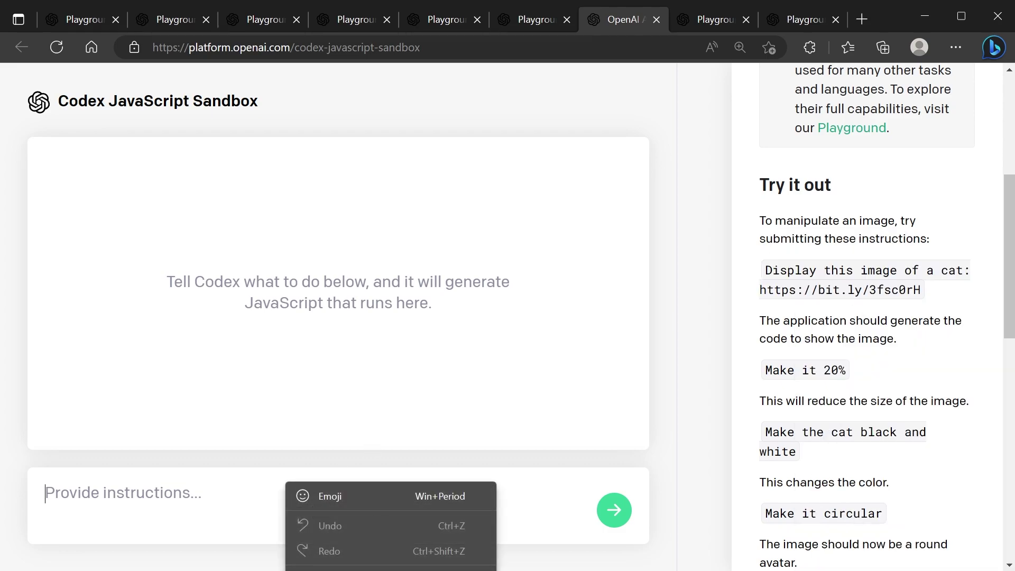
key("ctrl+v")
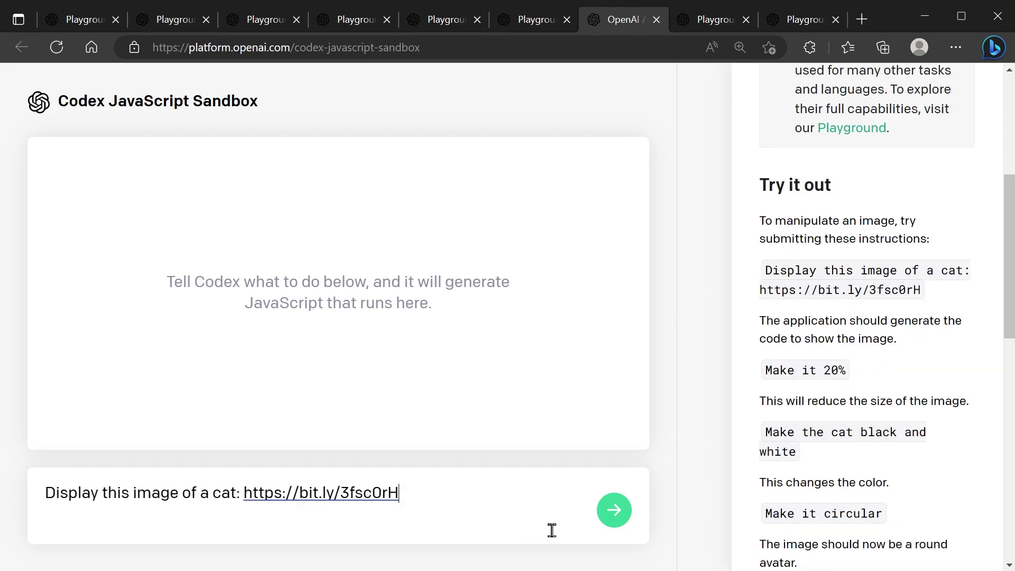
left_click(614, 519)
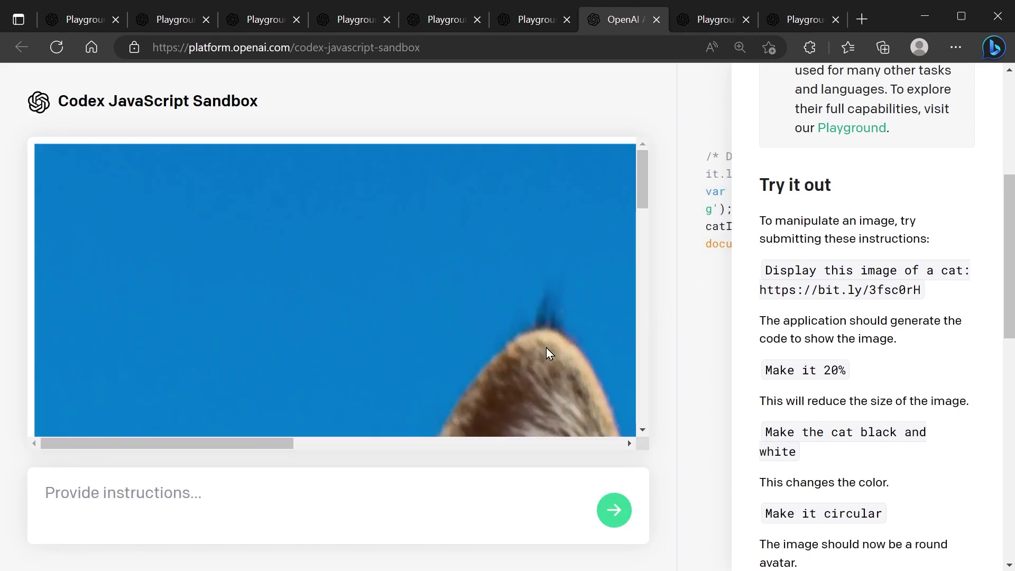
Step: Shrink the cat image with the 'Make it 20%' example instruction
left_click_drag(849, 371, 764, 369)
right_click(805, 376)
left_click(857, 385)
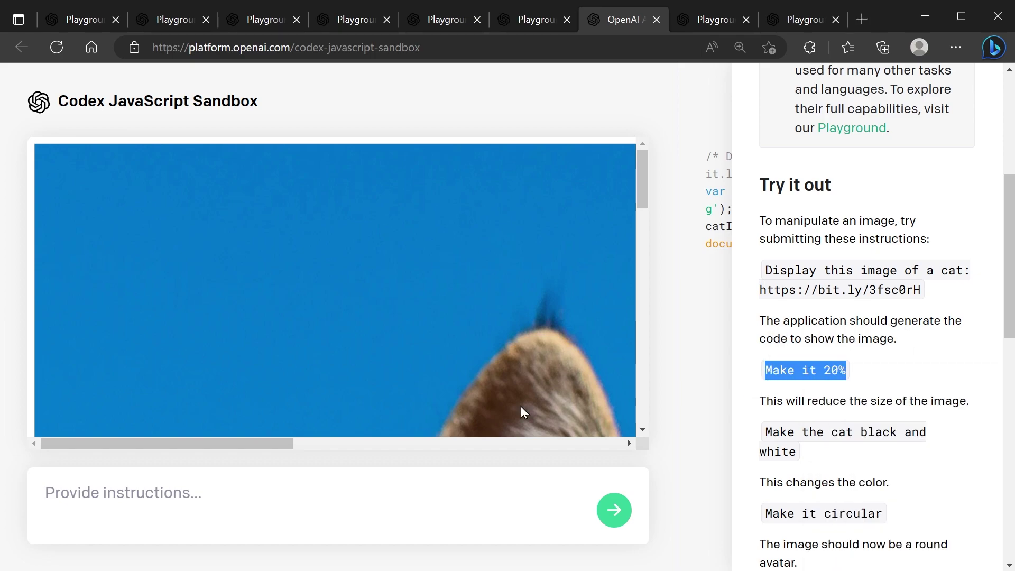
right_click(224, 502)
key("ctrl+v")
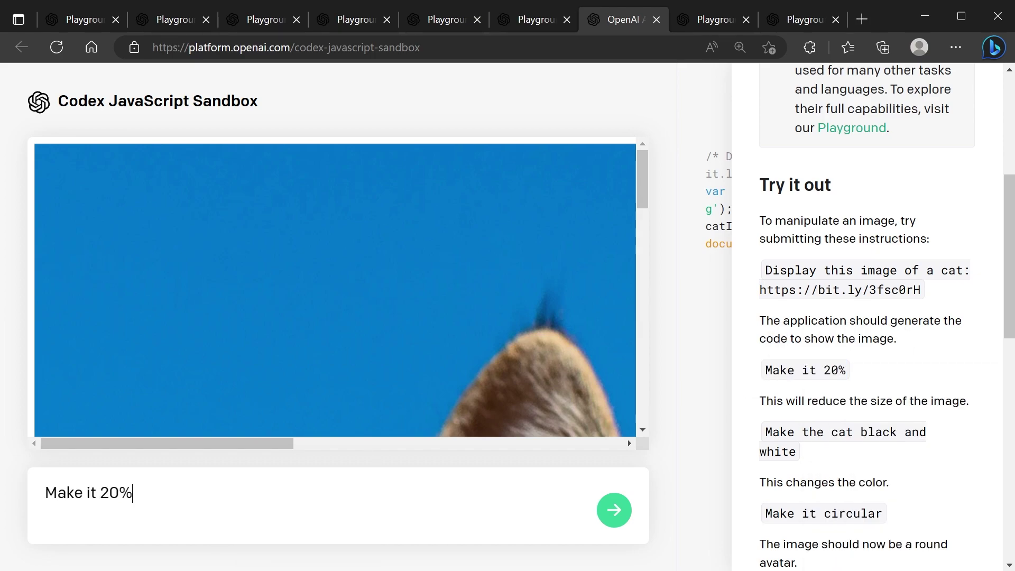
left_click(613, 512)
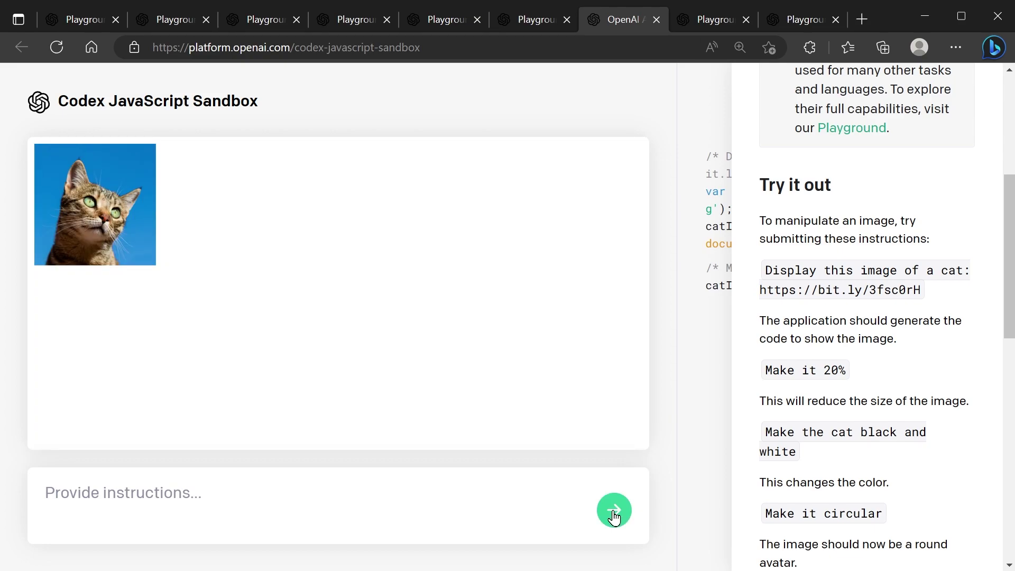
Step: Make the cat image black and white using the example instruction
left_click_drag(835, 455, 766, 435)
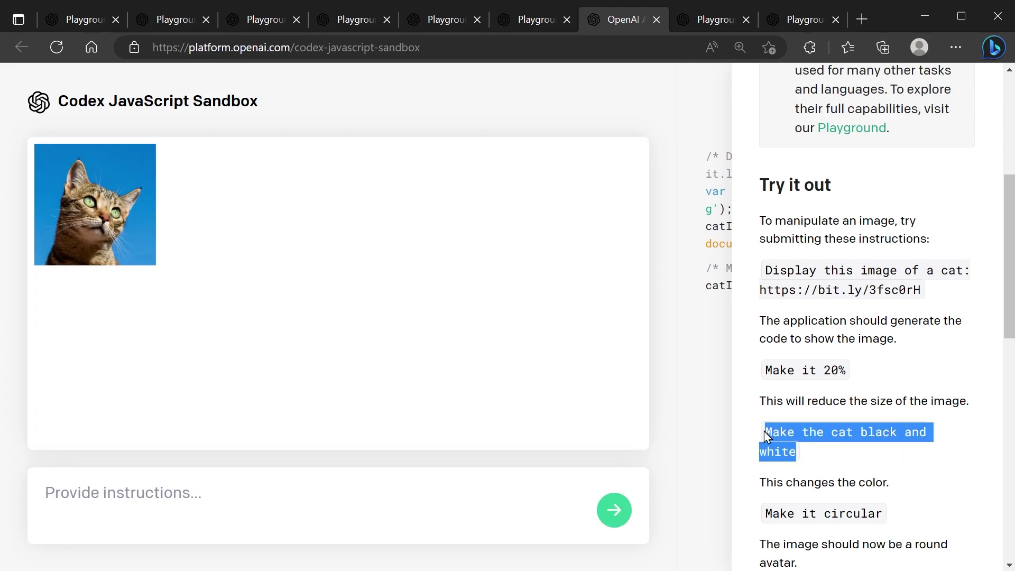
right_click(802, 428)
left_click(825, 446)
right_click(243, 507)
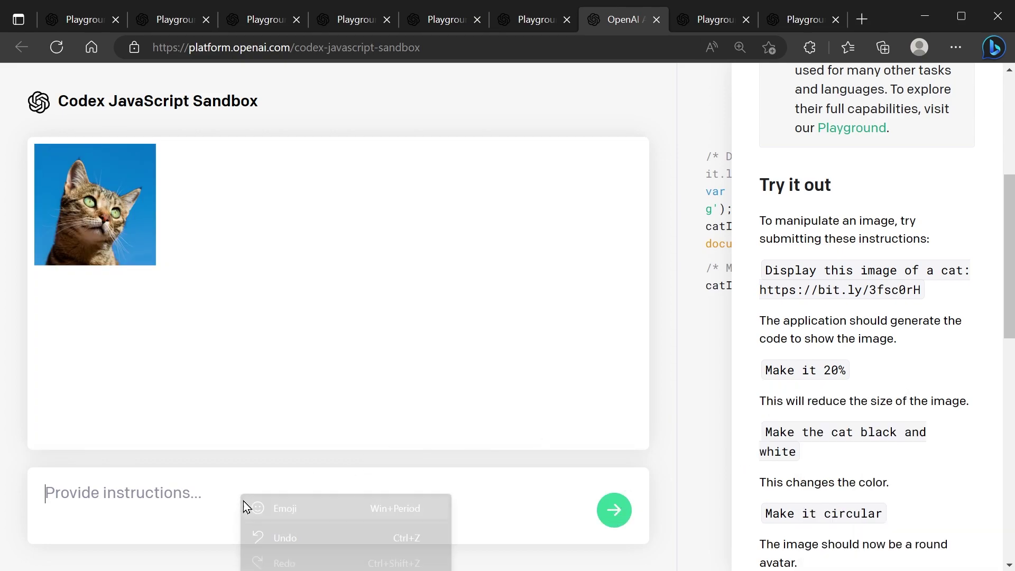
key("ctrl+v")
left_click(617, 513)
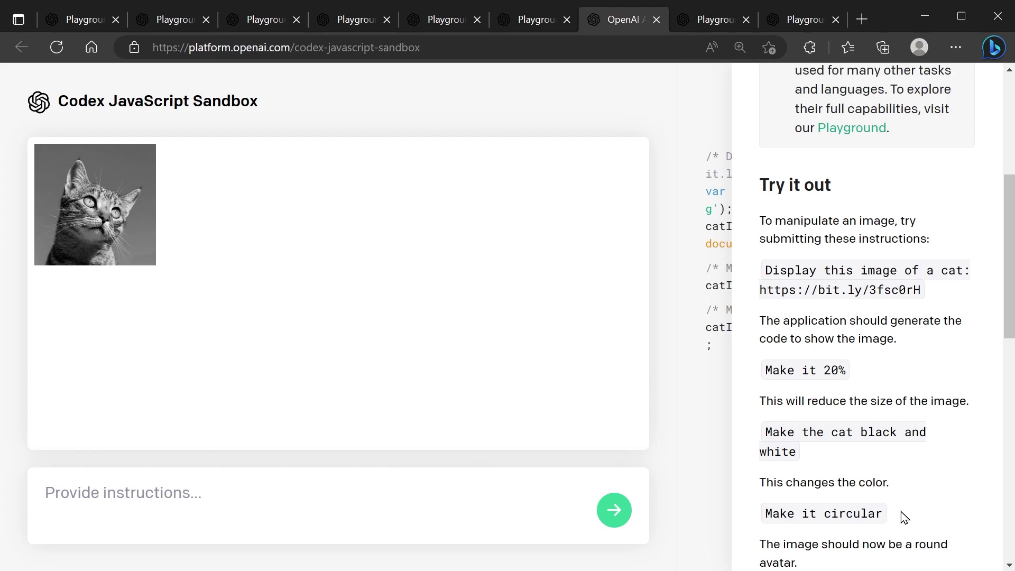
Step: Make the cat image circular using the 'Make it circular' example instruction
left_click_drag(904, 517, 762, 514)
right_click(800, 516)
left_click(825, 528)
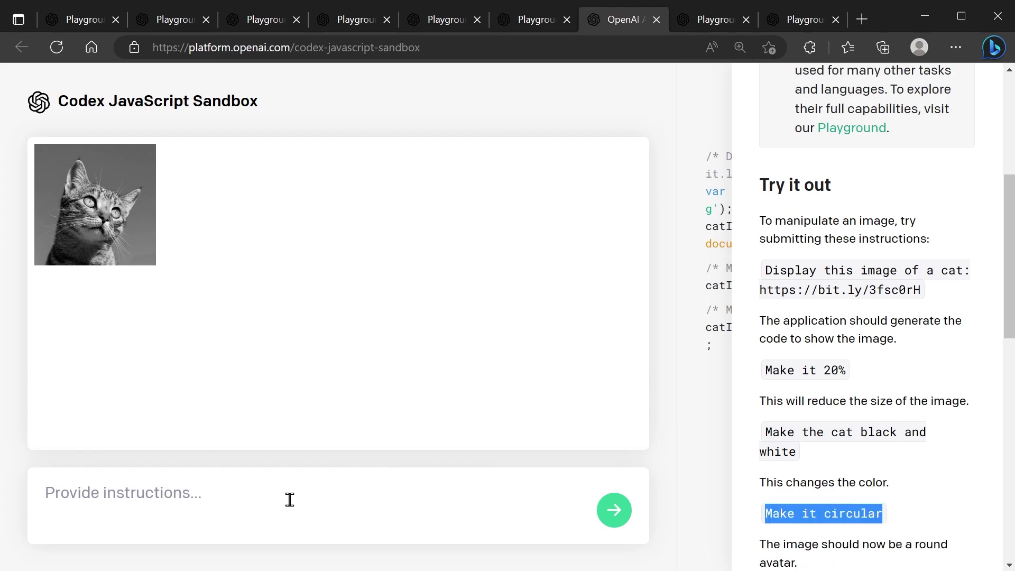
right_click(285, 507)
left_click(339, 555)
left_click(621, 527)
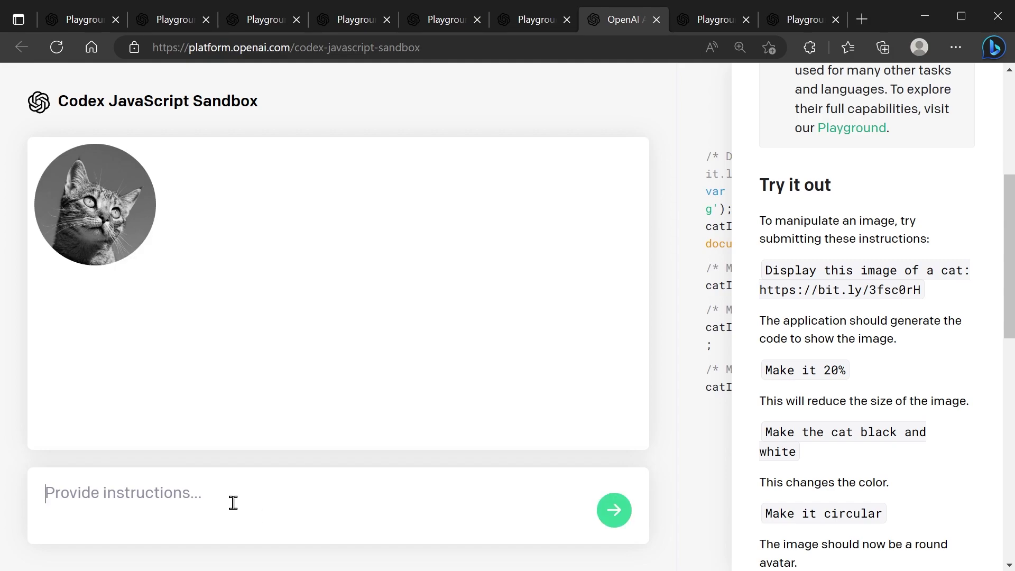
Step: Flip the image with 'flip image upside down' and reveal the generated code
type("flip image upside down")
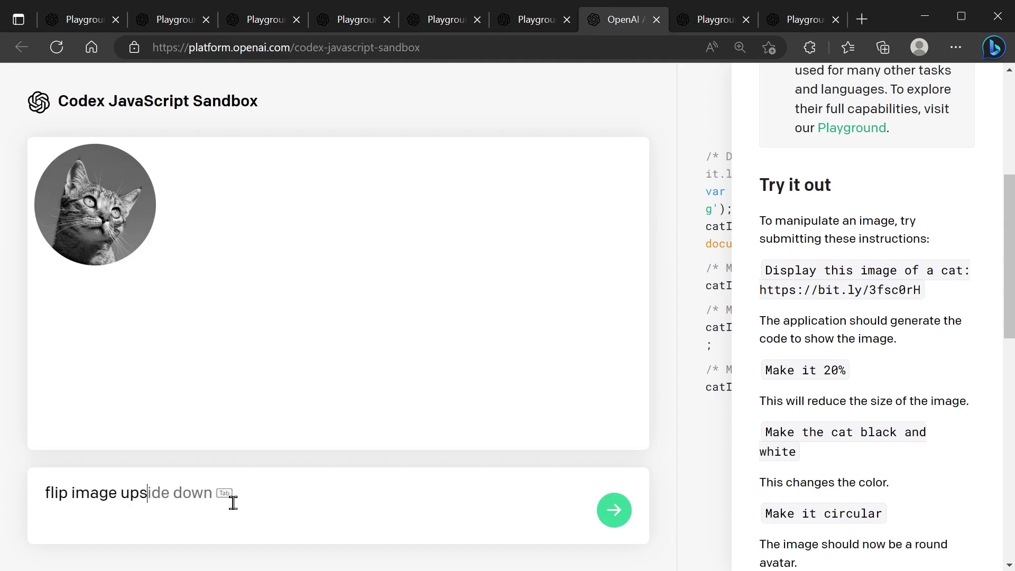
left_click(623, 526)
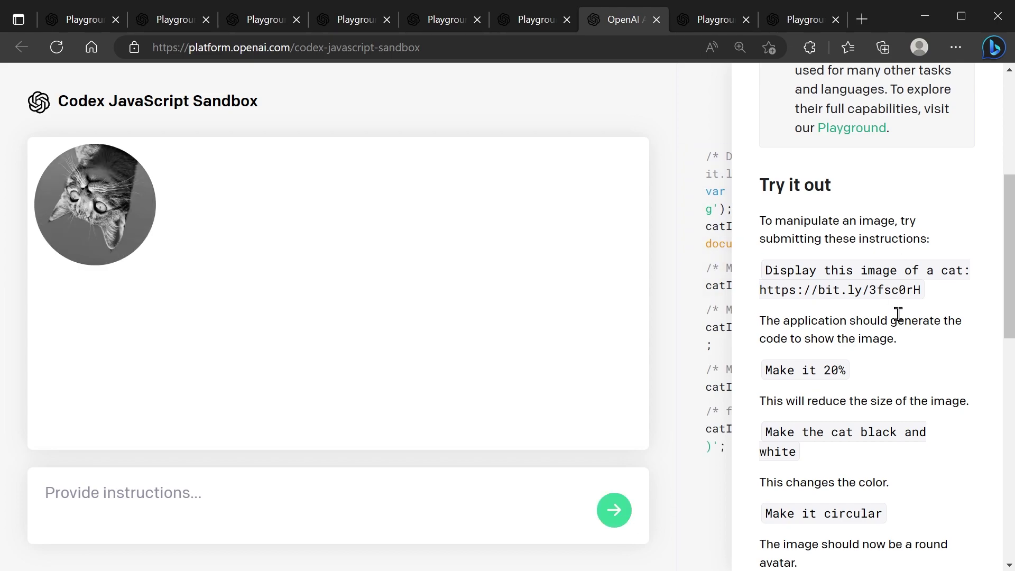
scroll(897, 317, "up", 6)
left_click(976, 106)
left_click_drag(854, 467, 698, 164)
left_click(747, 497)
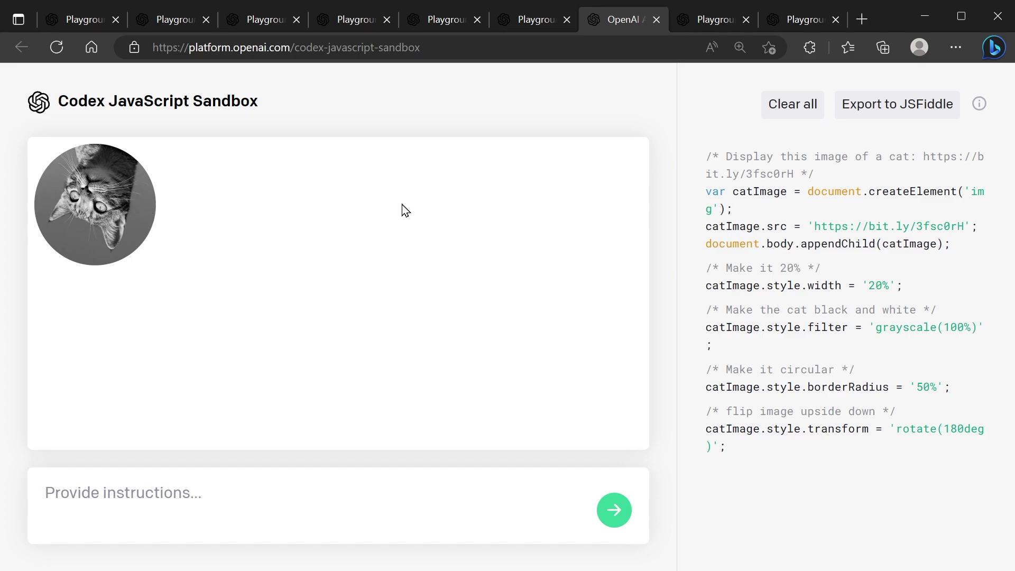
Step: In Insert mode, highlight the Go code and its [INSERT] marker
left_click(712, 23)
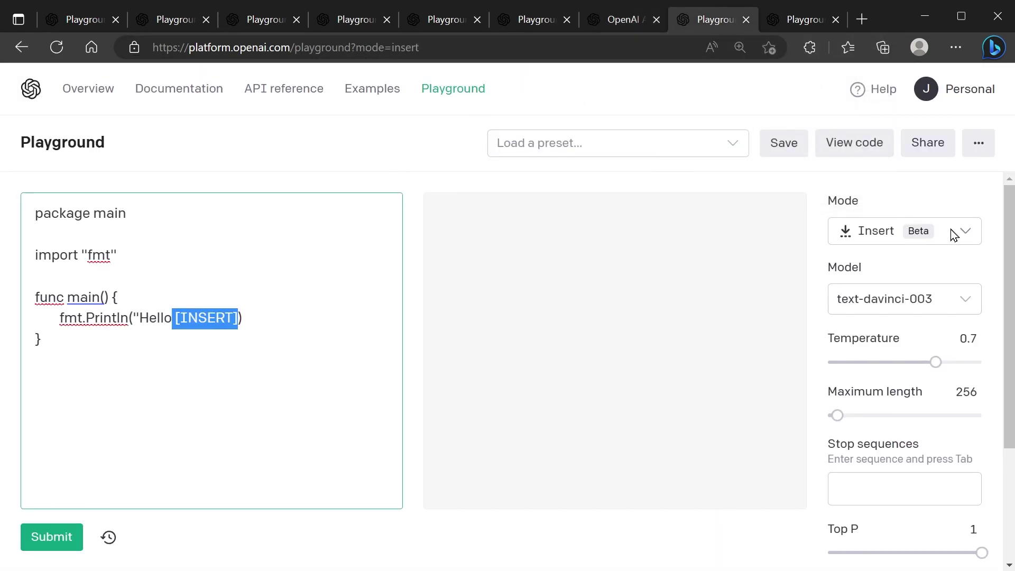
left_click(304, 396)
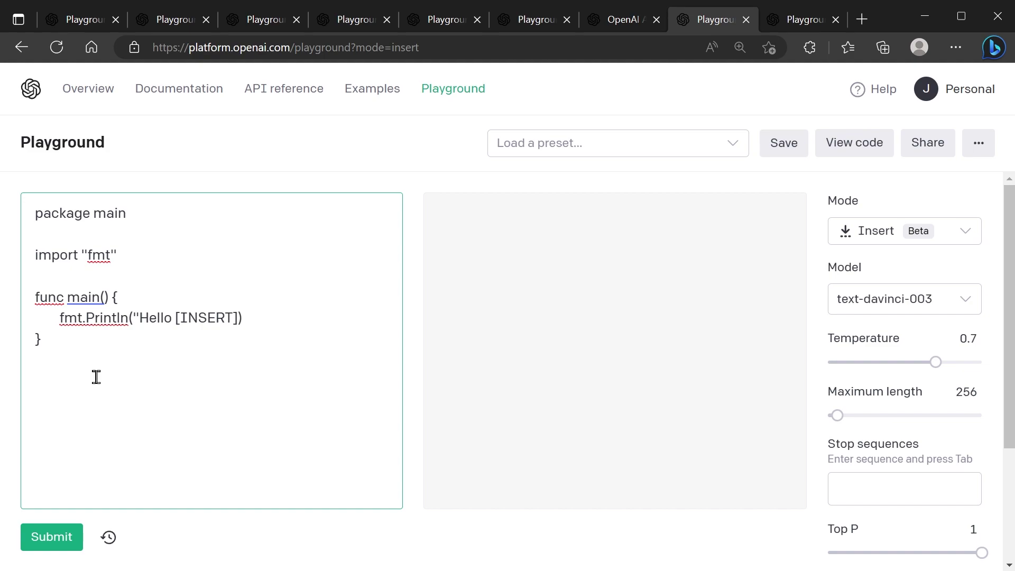
left_click_drag(95, 376, 33, 211)
left_click(233, 363)
left_click_drag(173, 319, 238, 320)
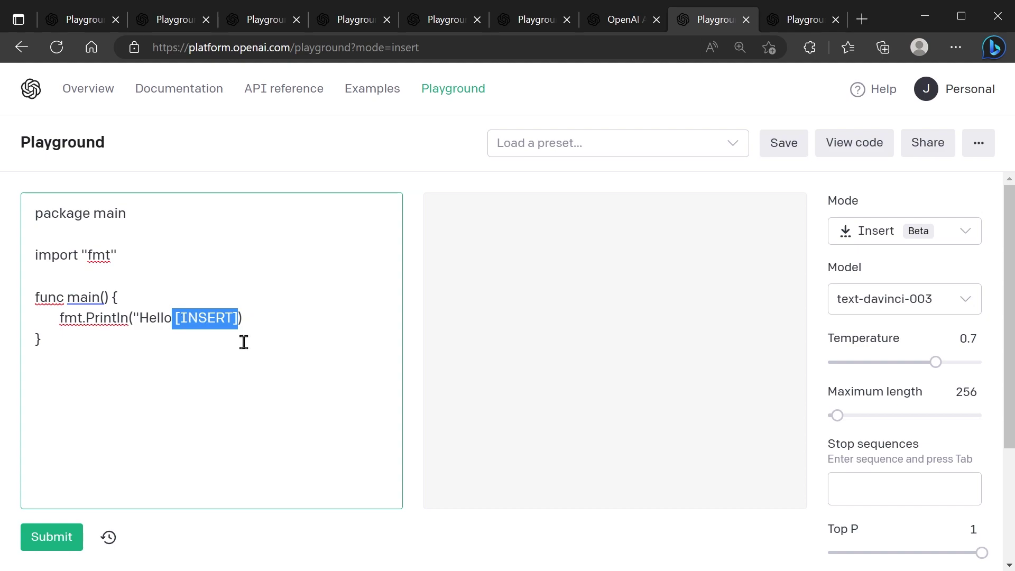
left_click(271, 327)
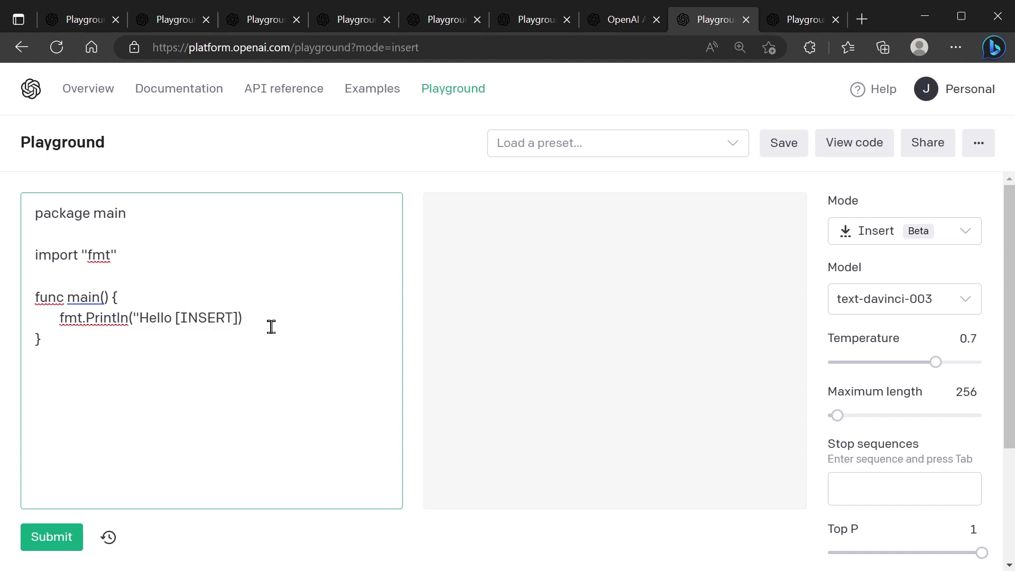
left_click_drag(177, 317, 252, 331)
left_click(139, 298)
Step: Fill the [INSERT] gap with 'Worlds' plus a 'Go Rocks!' line, then go to Edit mode
left_click(50, 541)
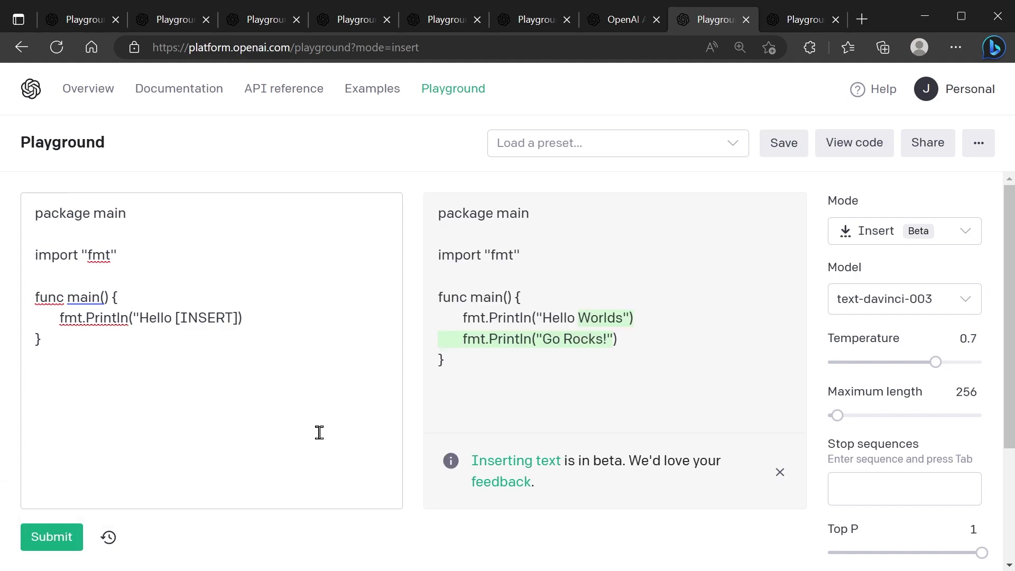
left_click_drag(604, 333, 578, 317)
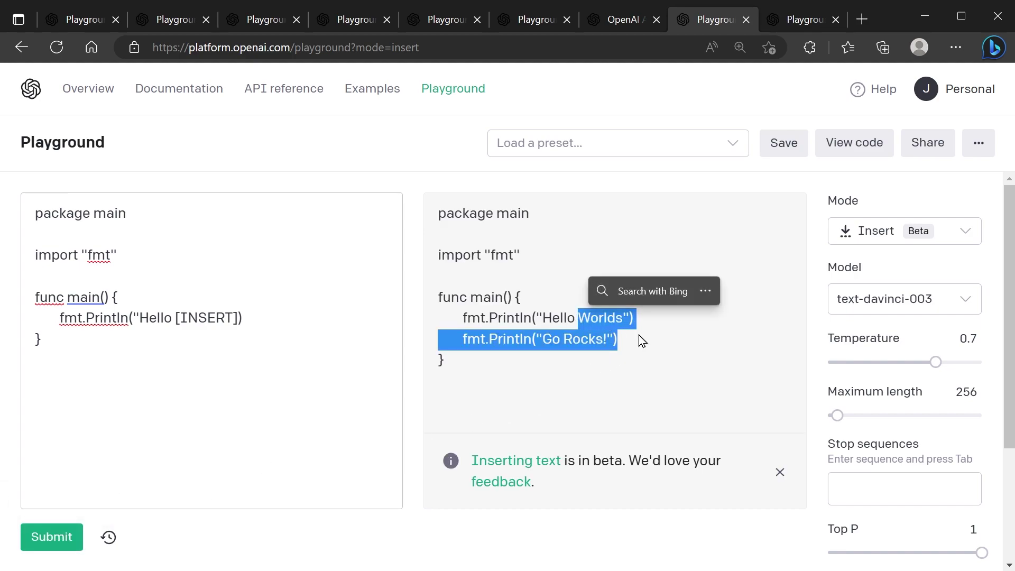
left_click(803, 20)
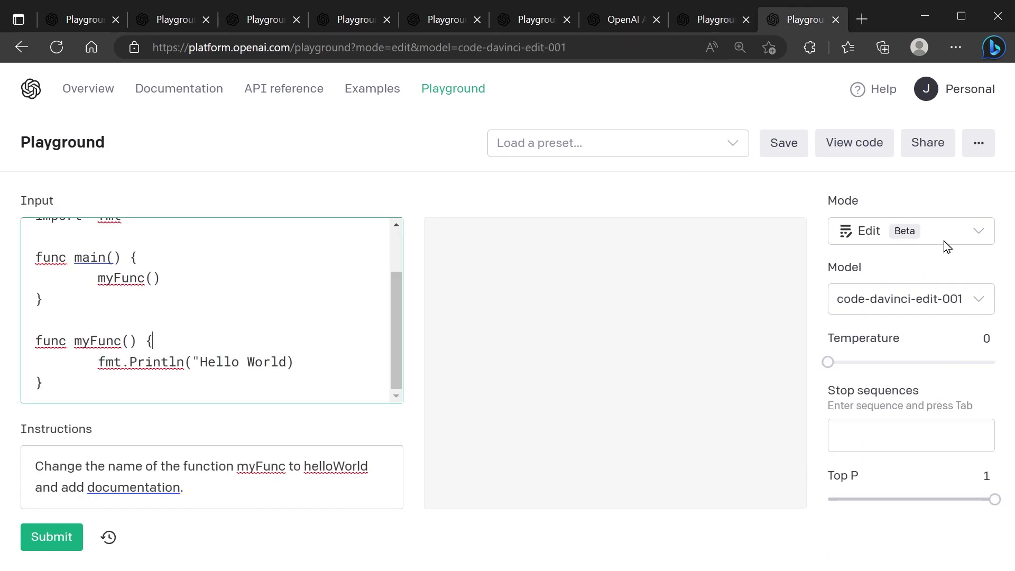
Step: Highlight the Input code's main function, myFunc call, myFunc definition and Hello World string
left_click_drag(402, 328, 408, 361)
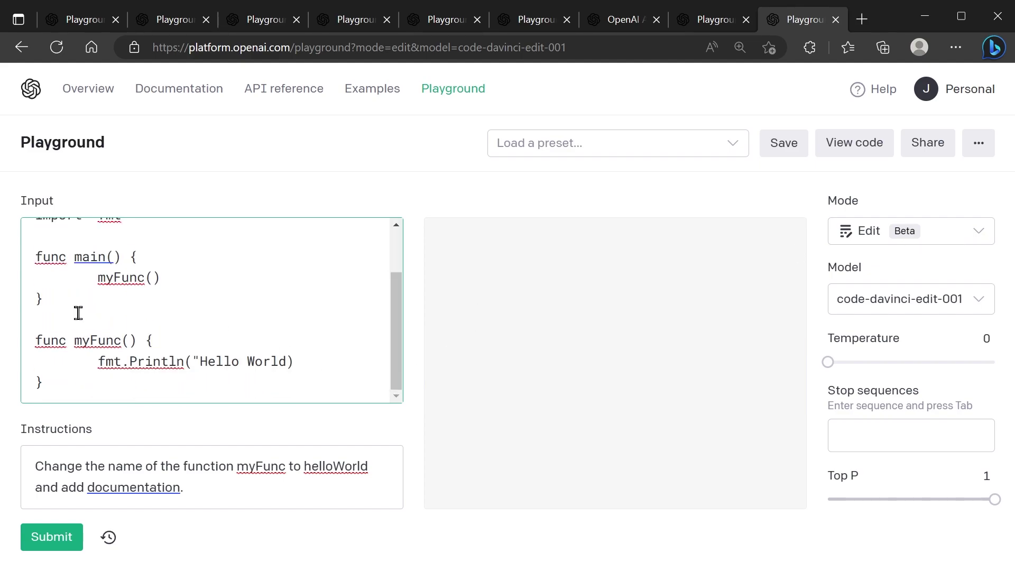
left_click_drag(77, 307, 17, 254)
left_click_drag(192, 283, 96, 279)
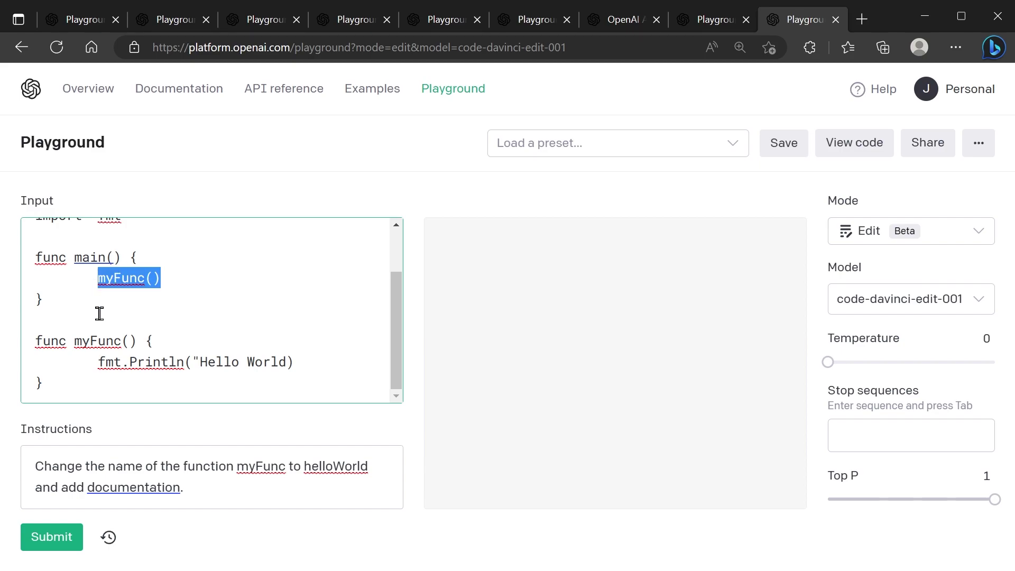
left_click(50, 390)
left_click_drag(49, 390, 18, 340)
left_click(328, 345)
left_click_drag(312, 365, 185, 364)
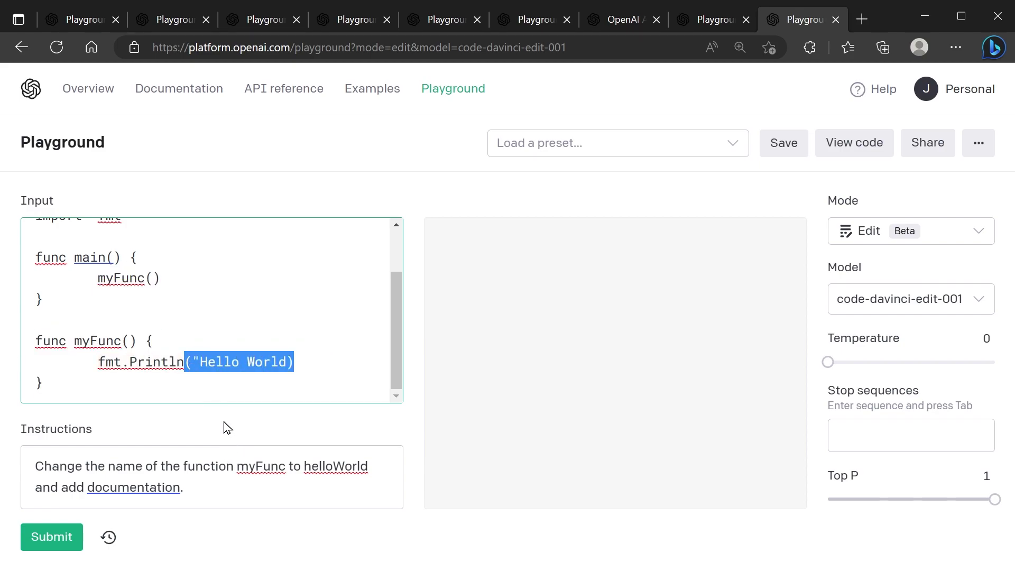
left_click_drag(90, 386, 150, 331)
left_click(262, 333)
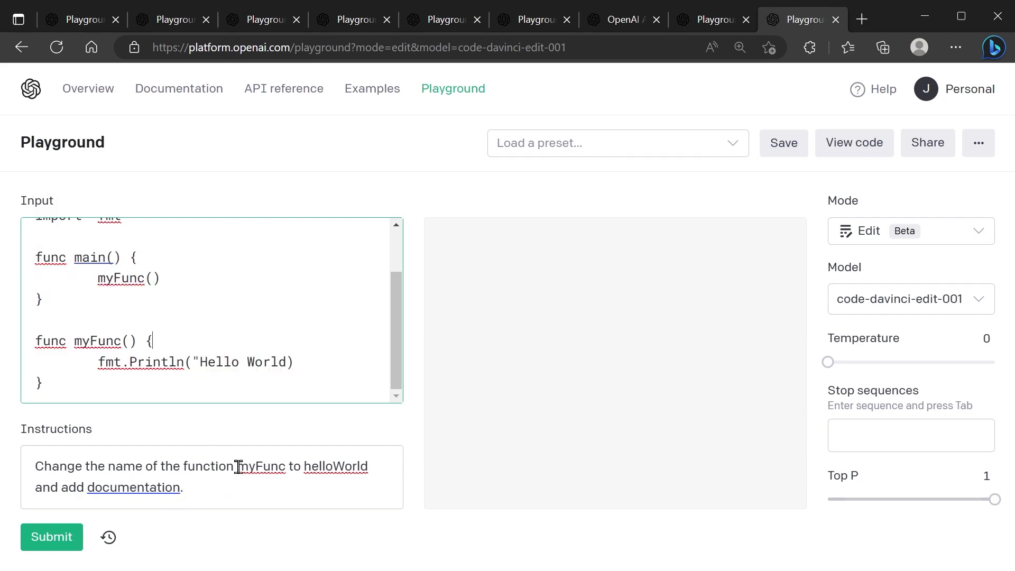
Step: Apply the myFunc instruction, then highlight the renamed helloWorld function, its call and new doc comment
left_click_drag(238, 466, 333, 466)
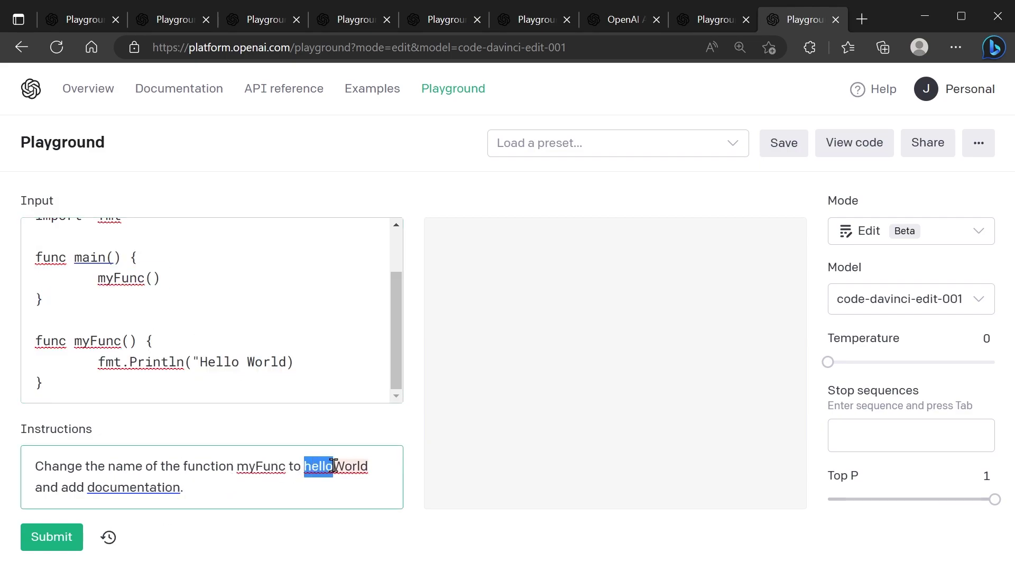
left_click(233, 500)
left_click(52, 538)
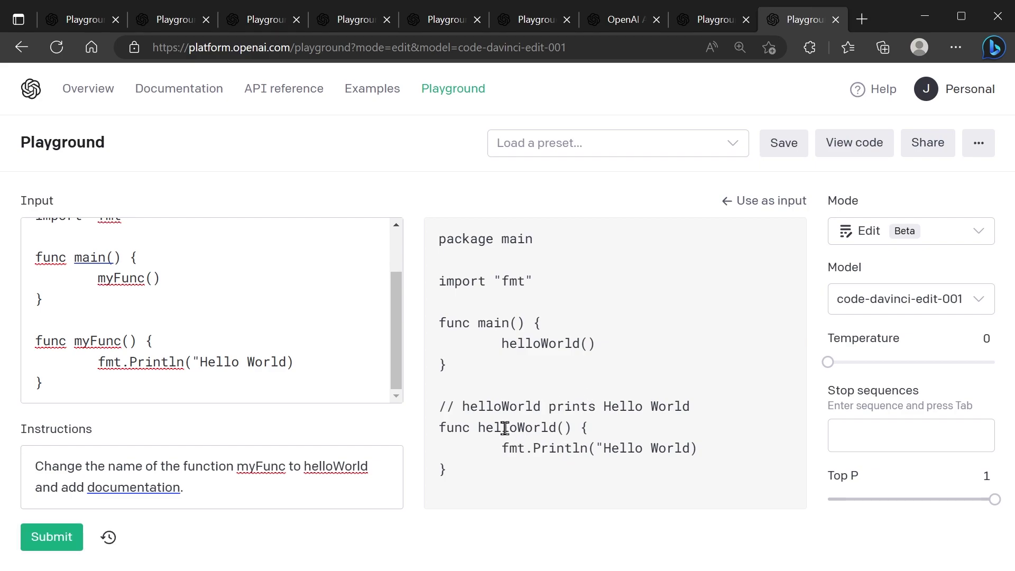
left_click_drag(478, 430, 538, 431)
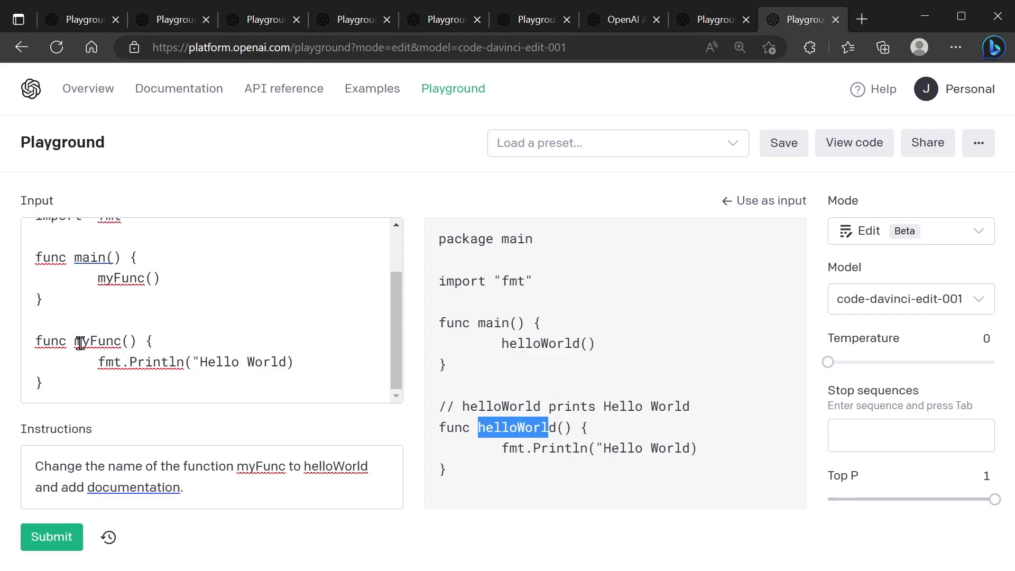
left_click(641, 427)
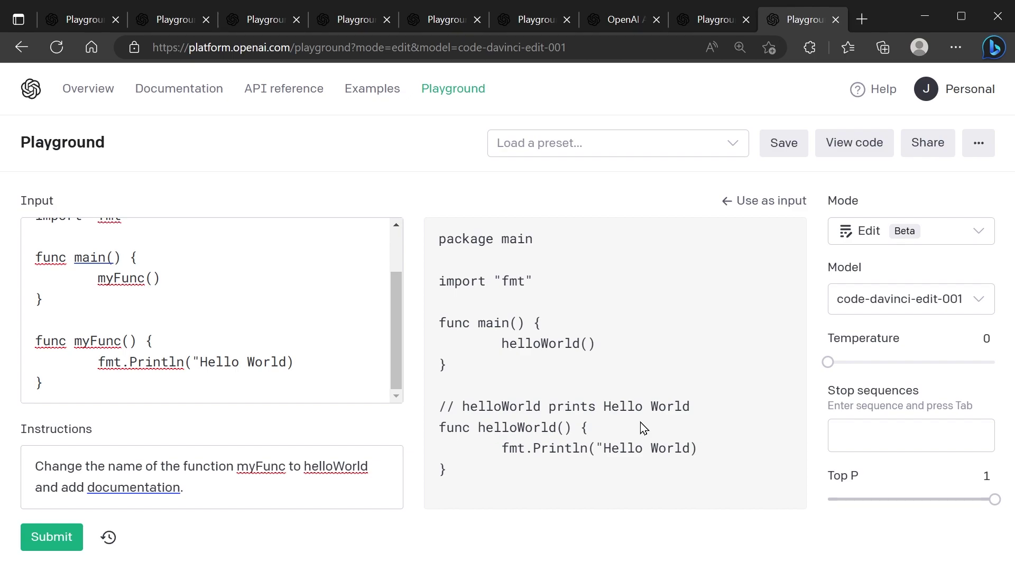
left_click_drag(500, 343, 582, 348)
left_click(653, 427)
left_click_drag(705, 410, 437, 411)
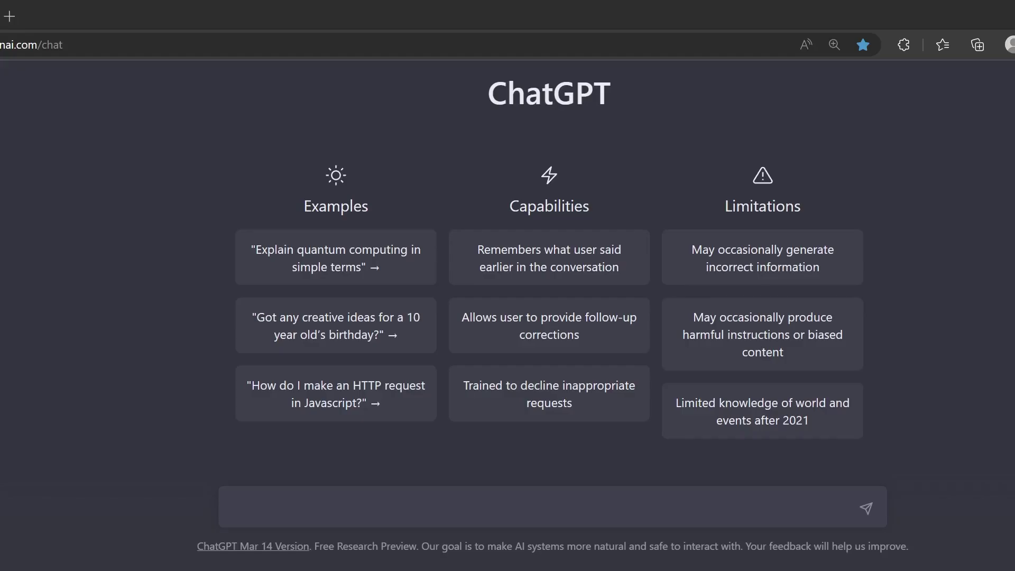
Step: Ask for 'Write a hello world Golang app.' and paste the reverse prompt engineer request
type("Write a hello world Golang app.")
key("Return")
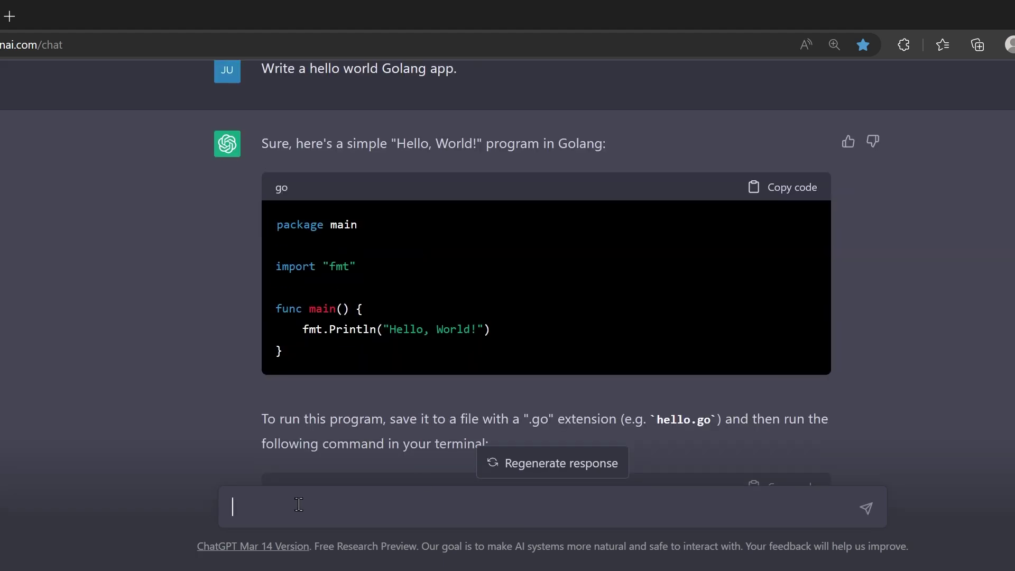
right_click(299, 504)
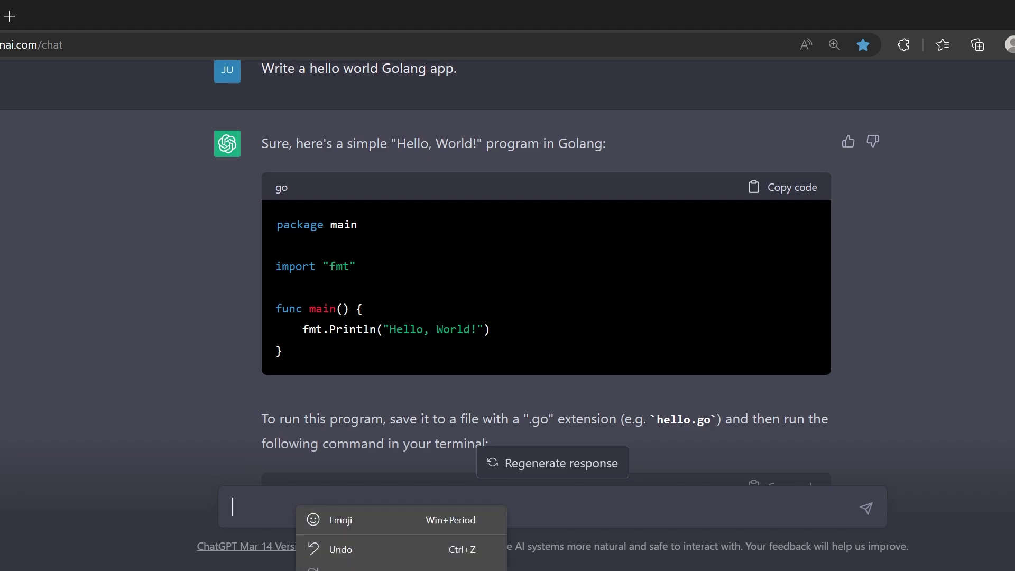
left_click(338, 545)
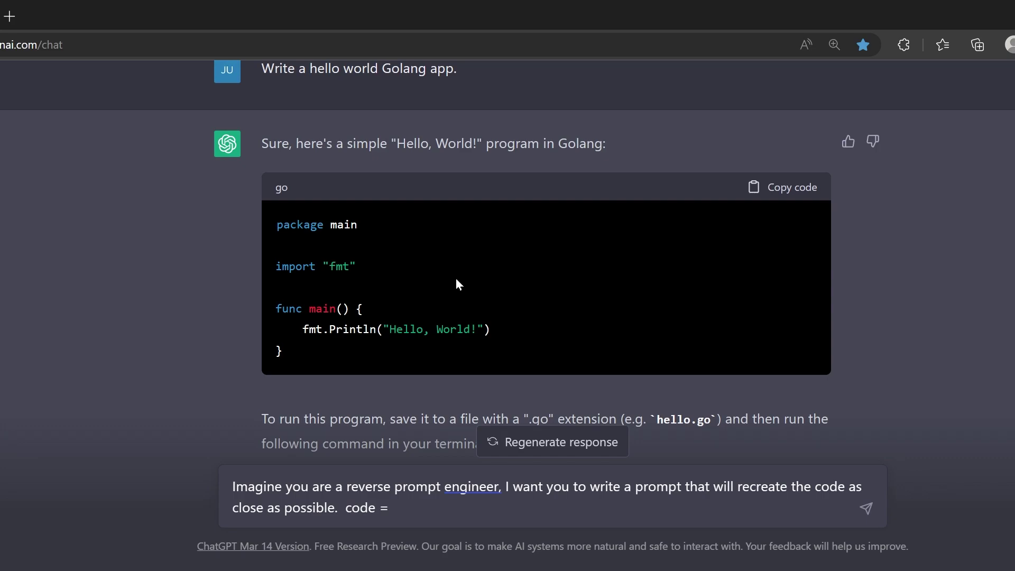
Step: Insert the generated Go code after 'code =' and send the reverse-engineering request
left_click(795, 196)
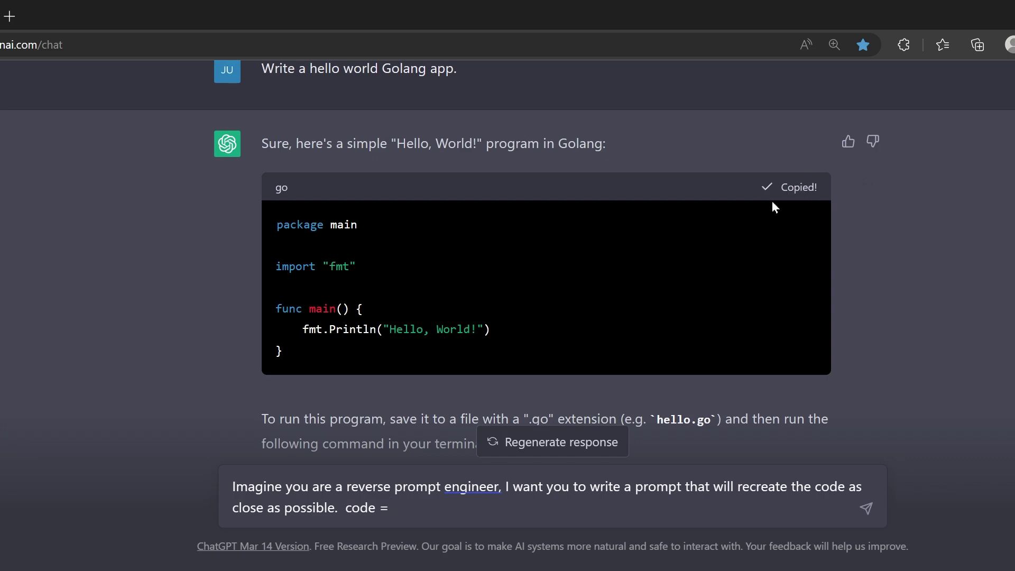
left_click(425, 510)
key("ctrl+v")
left_click(865, 509)
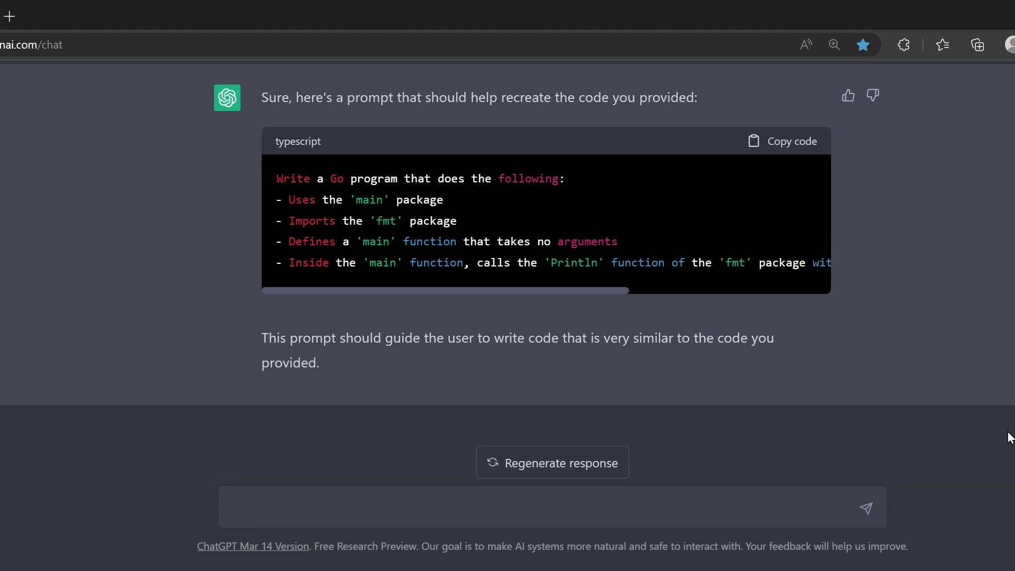
Step: Paste the reverse-engineered prompt into a new chat and send it to regenerate the Go program
left_click(792, 149)
right_click(399, 506)
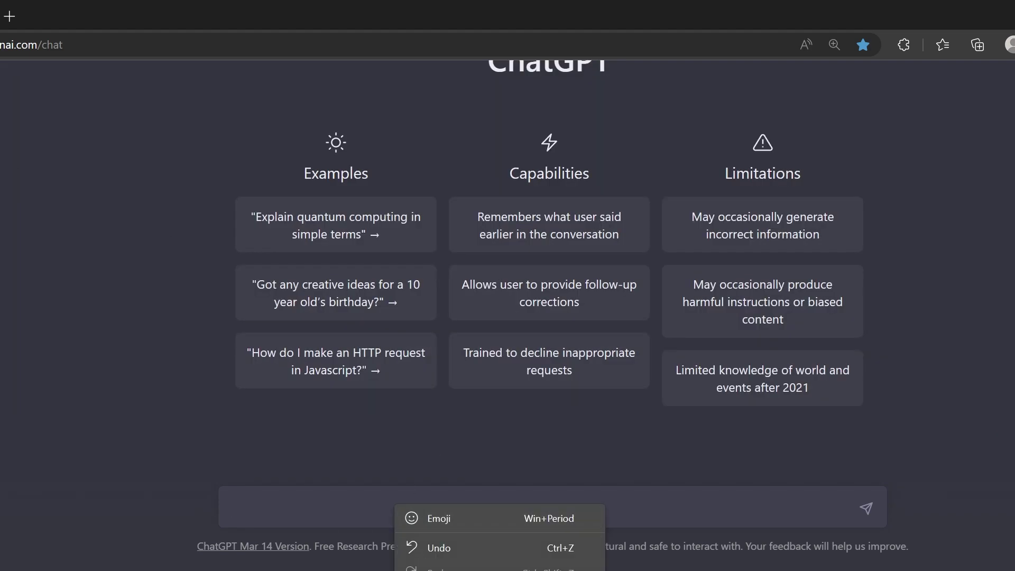
key("ctrl+v")
left_click(867, 509)
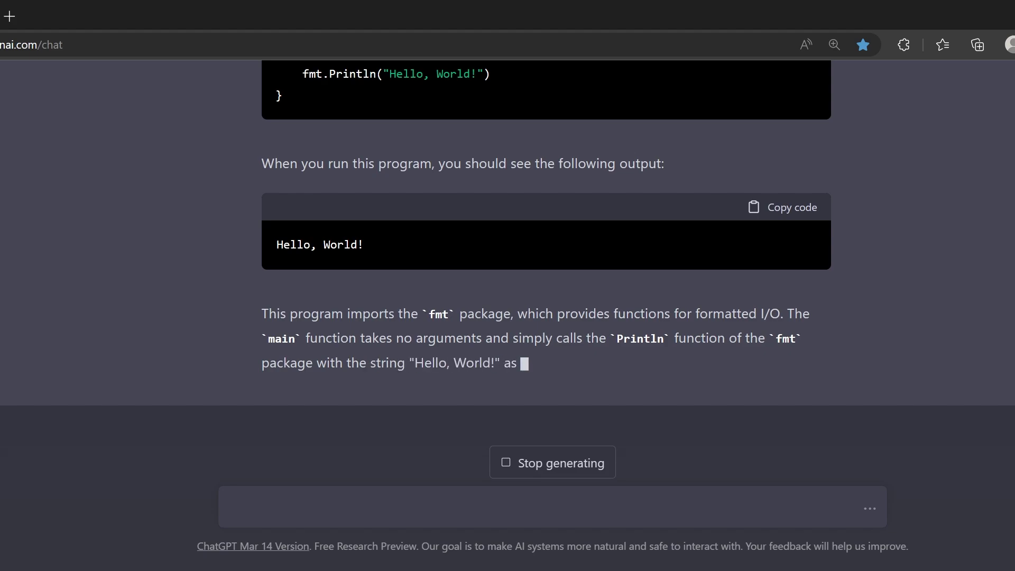
scroll(546, 264, "up", 6)
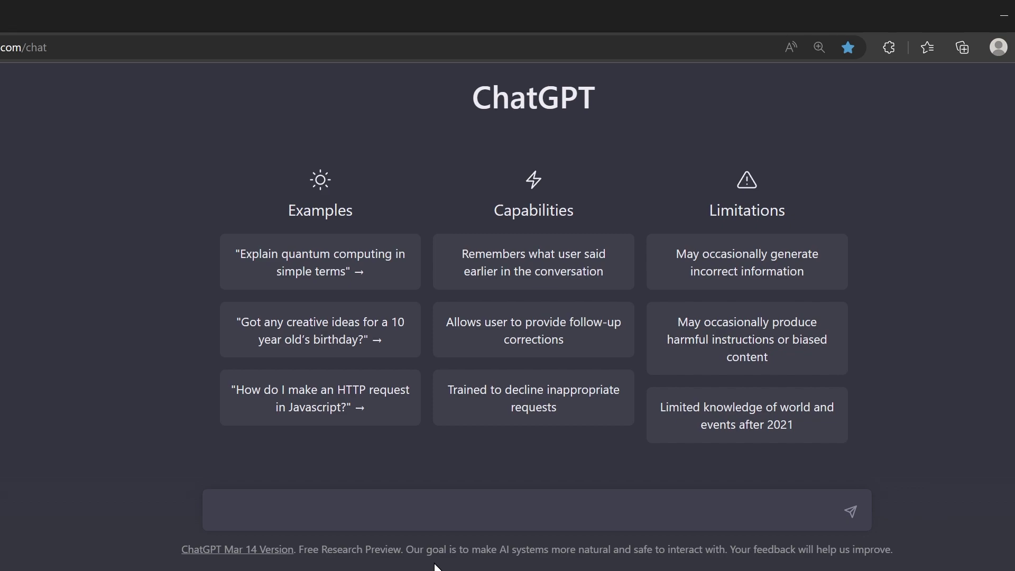
Step: Ask a new chat 'Write me a Golang chat app'
type("Write me a Golang chat app")
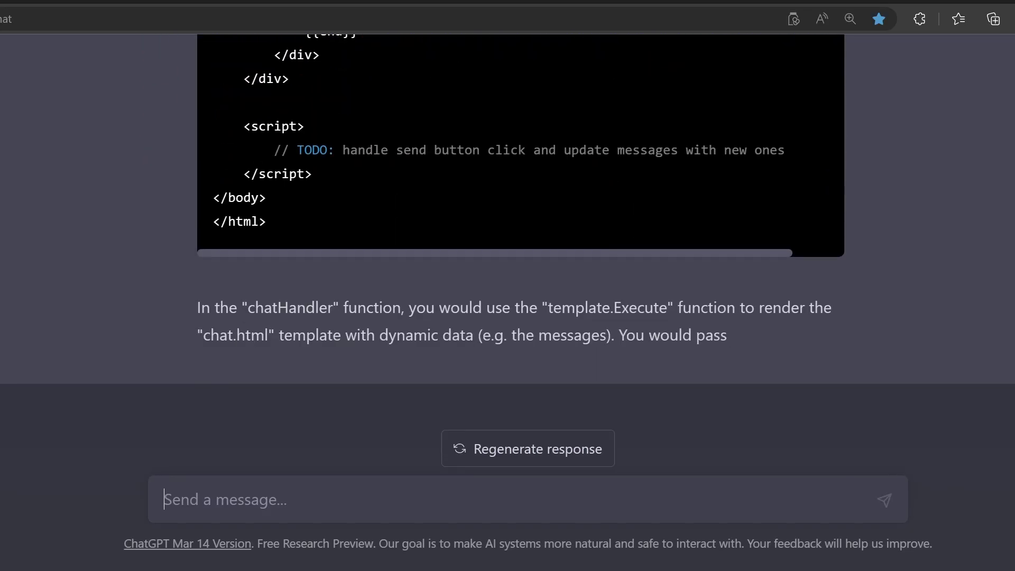
Step: Send 'continue' so the cut-off chat app answer resumes
type("continue")
key("Return")
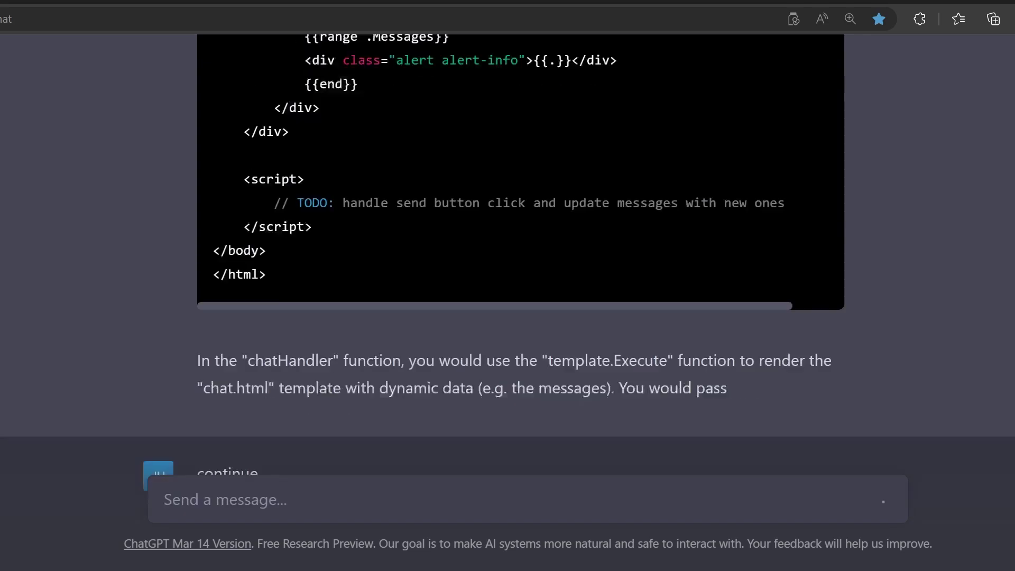